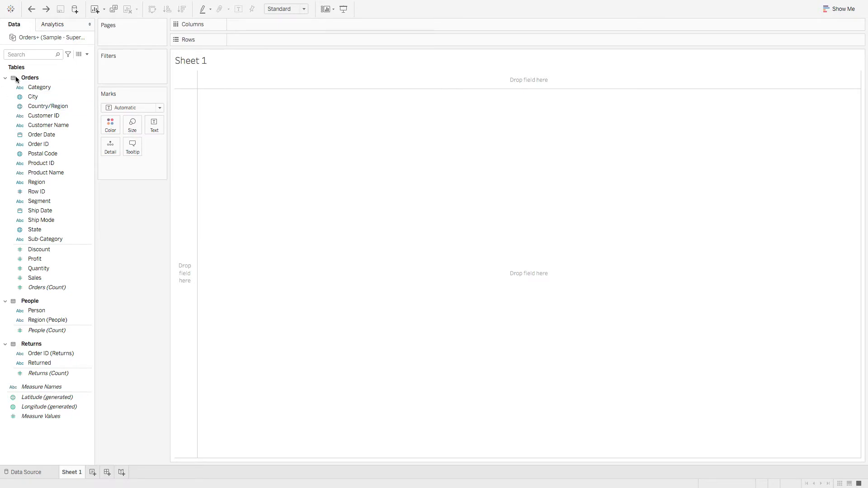
Step: Collapse the People and Returns tables while leaving the Orders fields expanded, and check the available analytics options
click(5, 77)
click(4, 90)
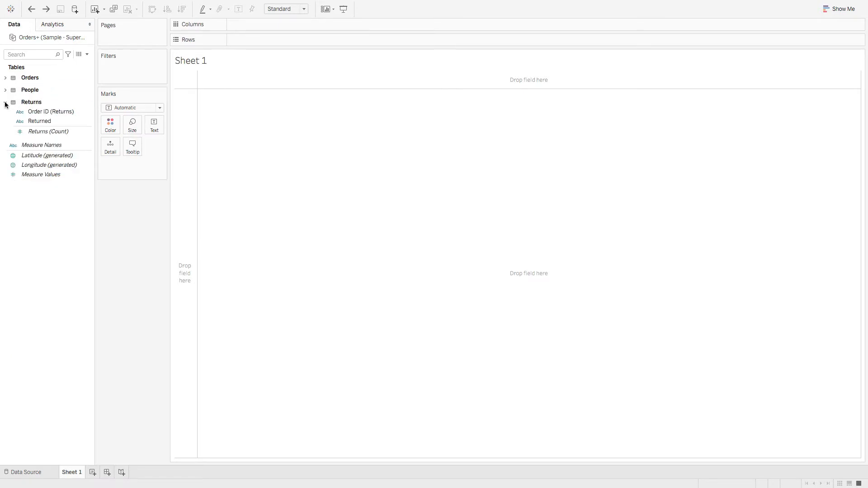
click(5, 102)
click(5, 79)
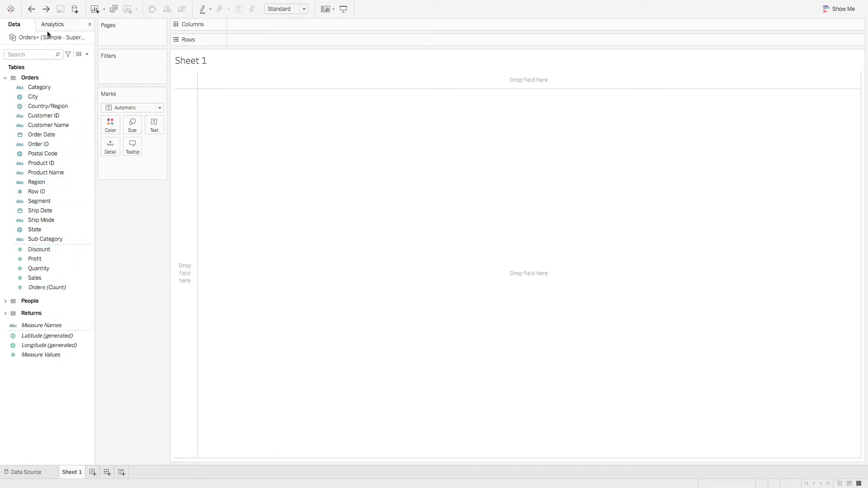
click(61, 26)
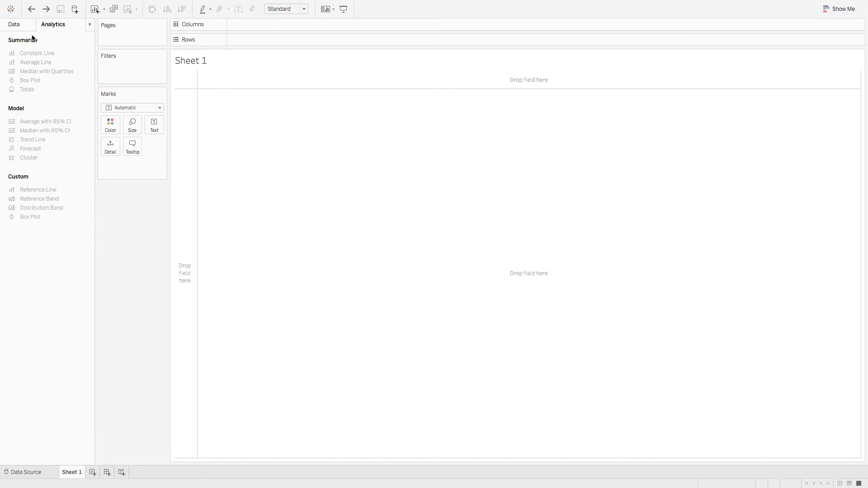
click(15, 24)
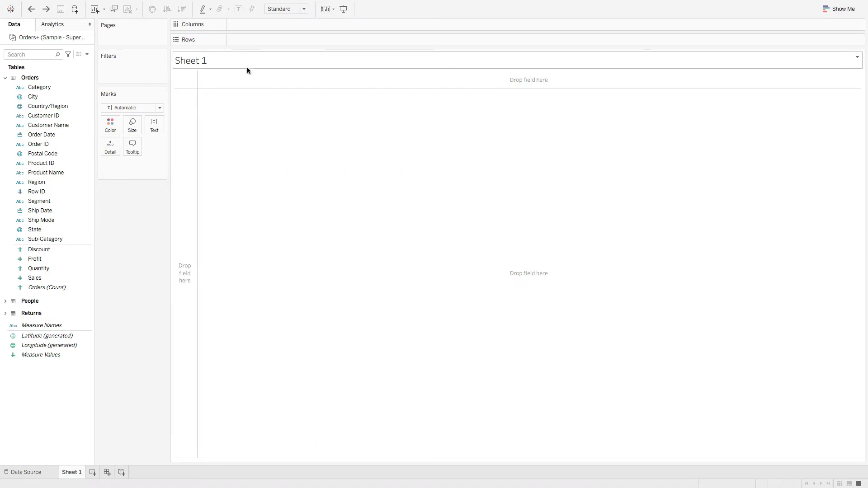
Step: Rename the Sheet 1 worksheet to Viz 1
right_click(70, 479)
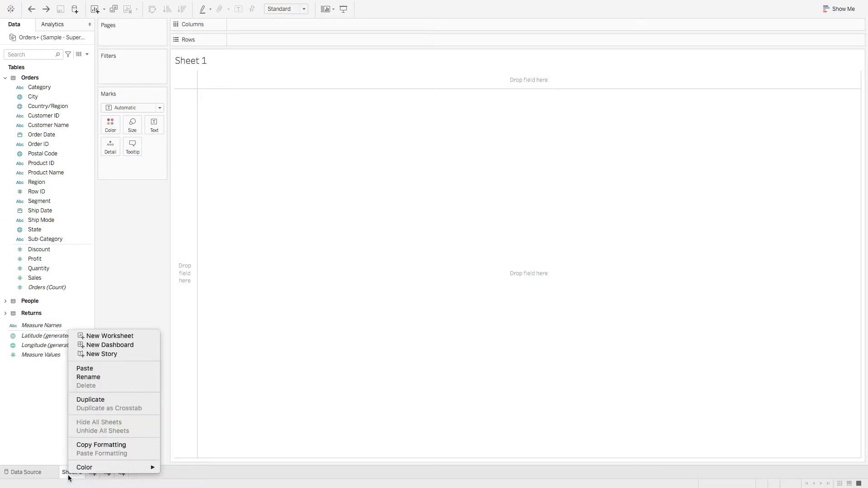
click(101, 381)
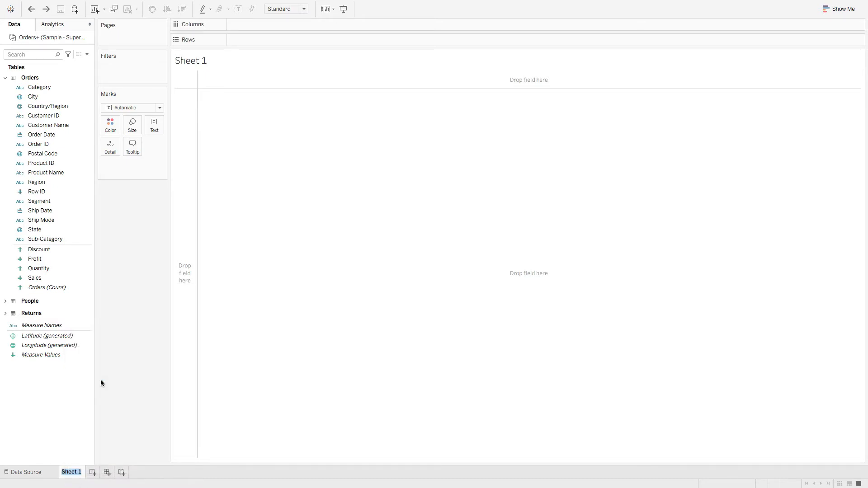
text(Viz 1)
click(100, 380)
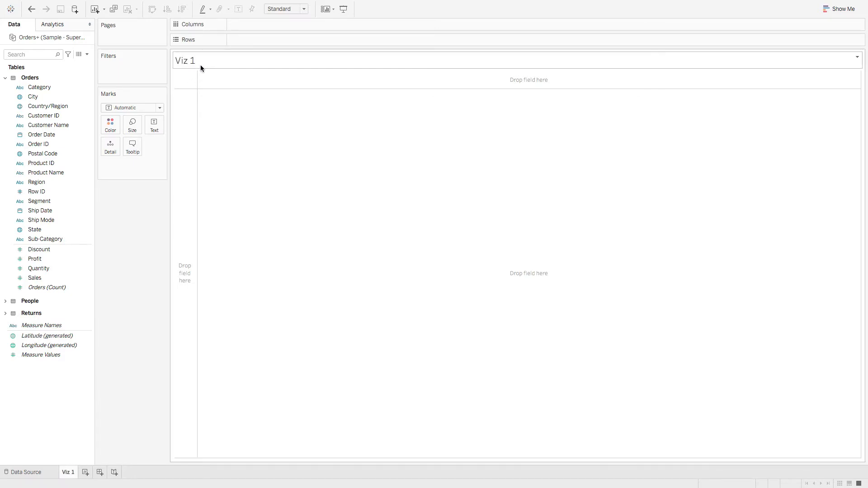
Step: Duplicate the Viz 1 worksheet and delete the duplicate
right_click(68, 472)
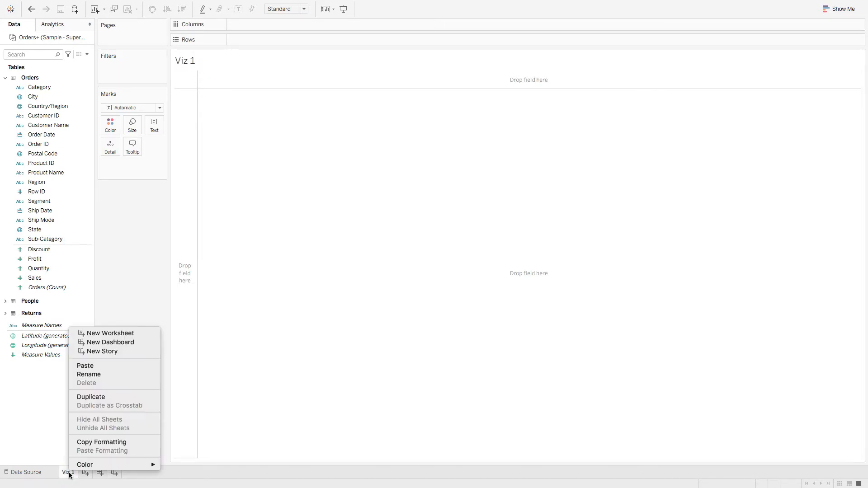
click(104, 400)
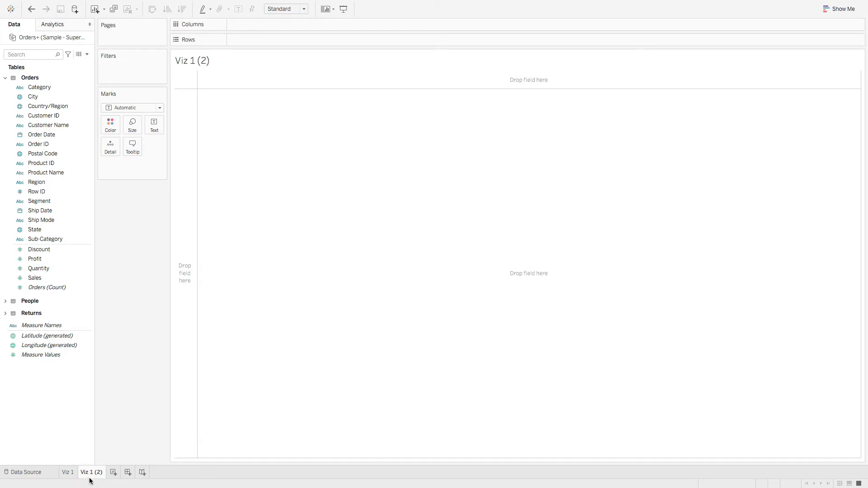
right_click(91, 475)
click(119, 383)
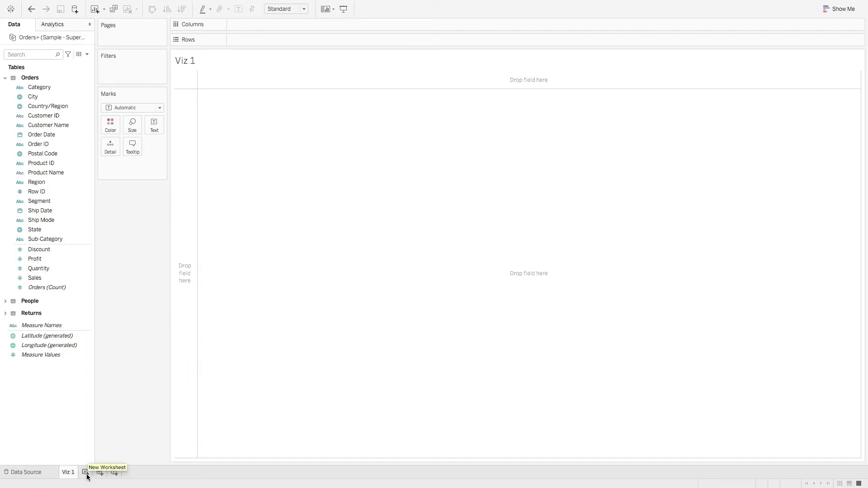
Step: Add a new worksheet and name it Viz 2
click(85, 473)
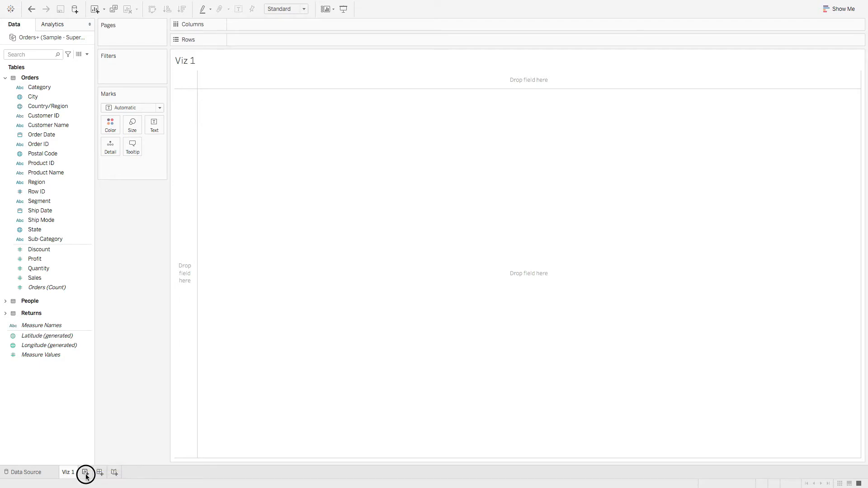
right_click(88, 474)
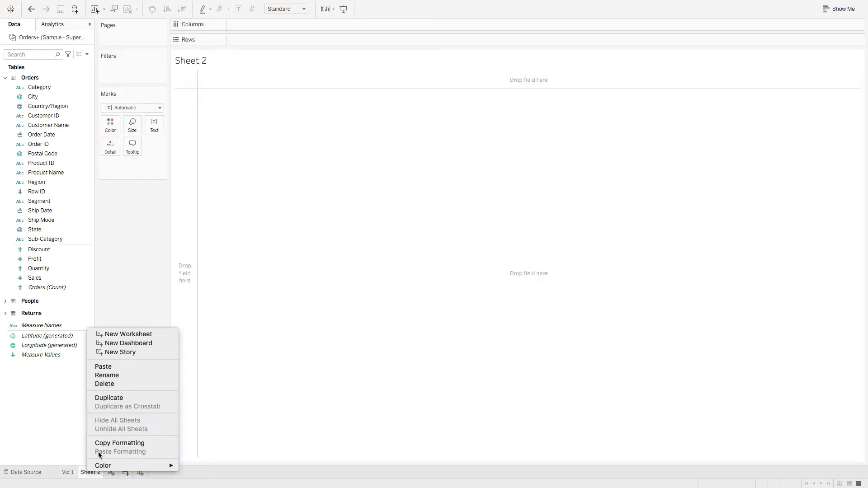
click(122, 375)
text(Viz 2)
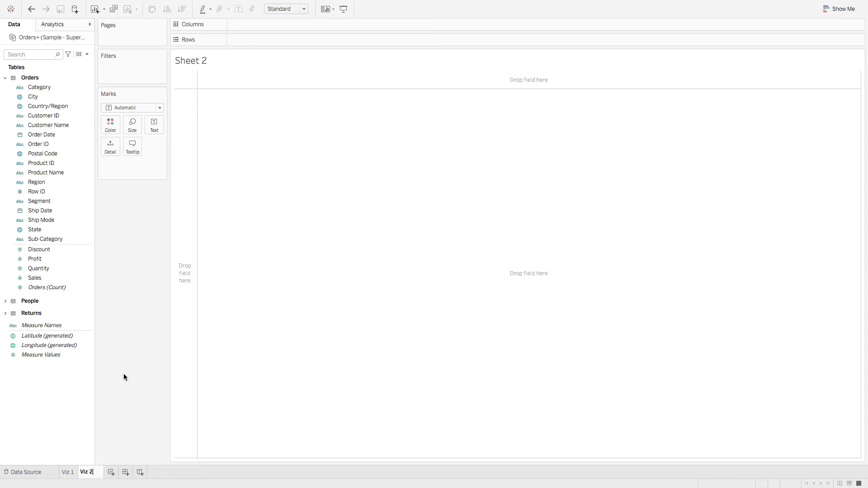
key(Return)
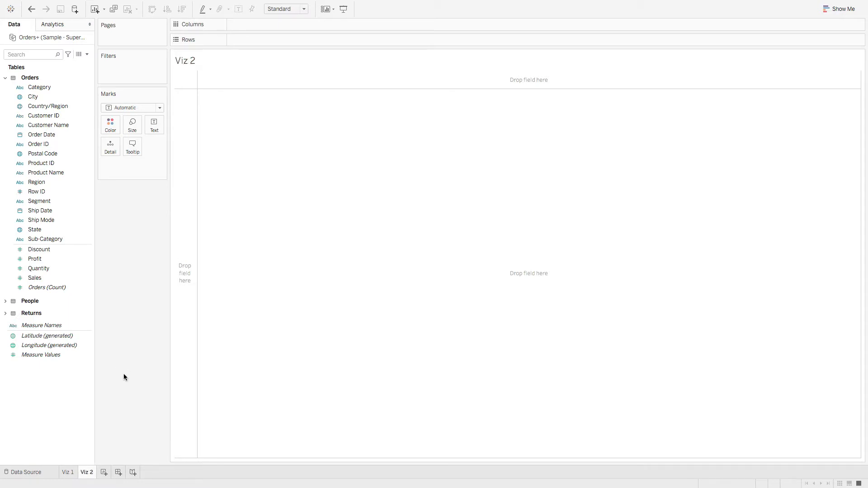
Step: Create a dashboard with Viz 1 placed above Viz 2, and add a blank story to the workbook
click(118, 472)
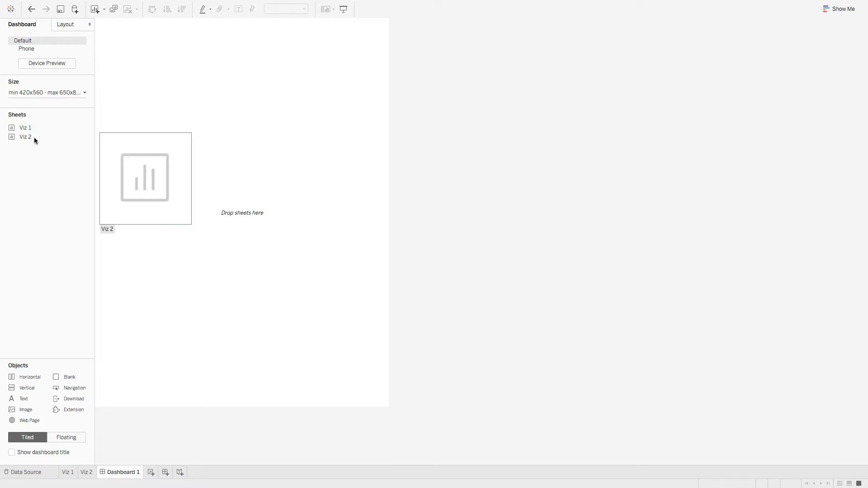
drag(28, 128, 216, 337)
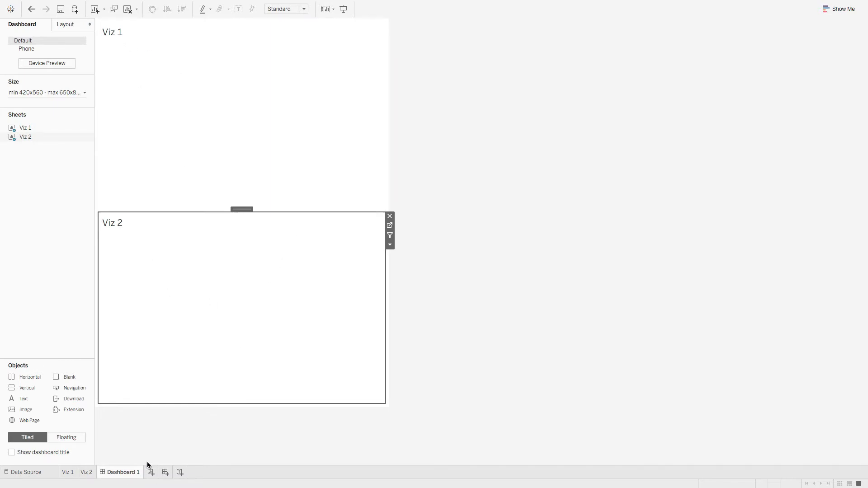
click(180, 473)
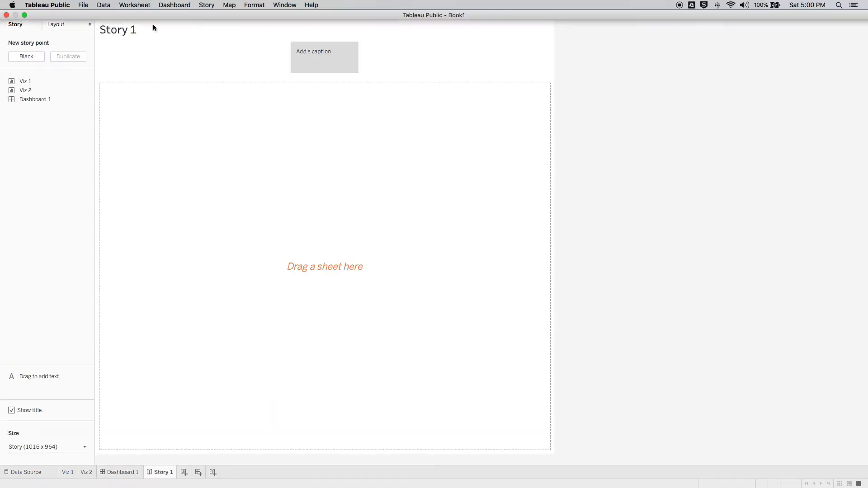
mouse_move(37, 100)
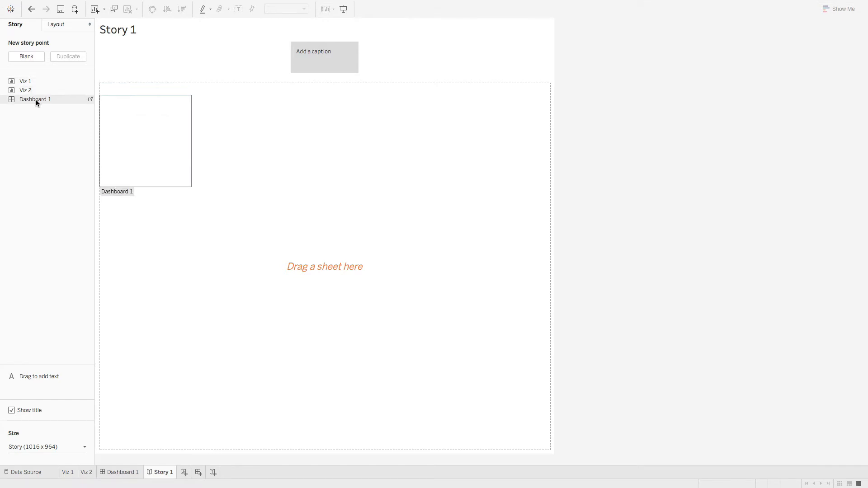
Step: Return to the Viz 1 worksheet and examine the Show Me chart types and the data, worksheet, dashboard, analysis and map commands
click(67, 472)
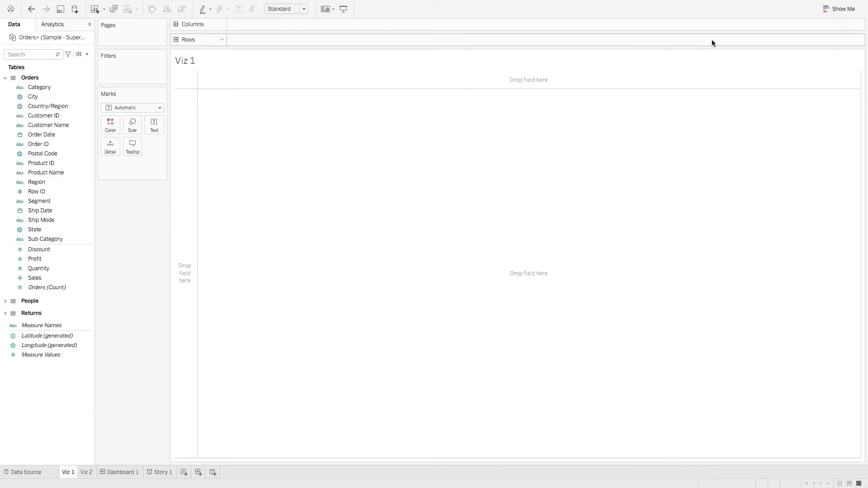
click(841, 12)
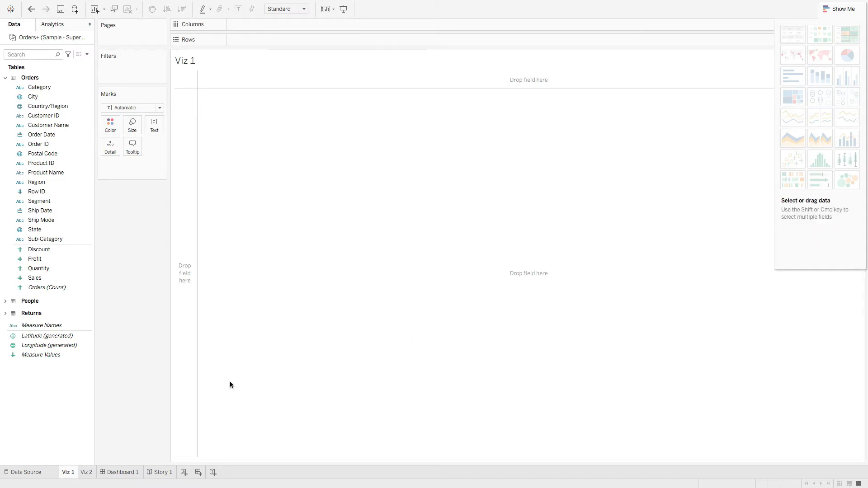
mouse_move(232, 4)
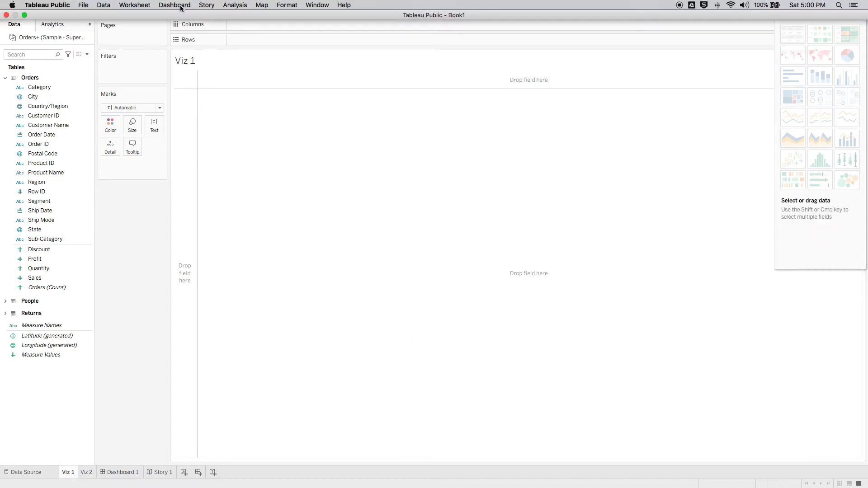
click(86, 6)
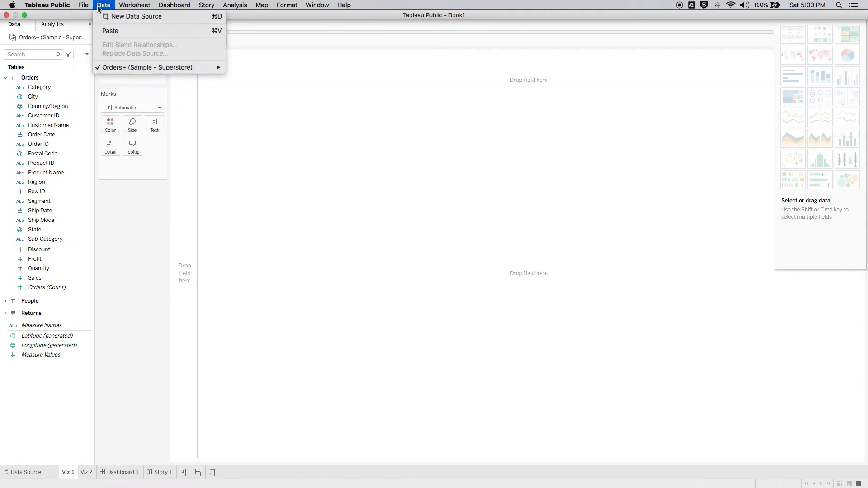
mouse_move(140, 9)
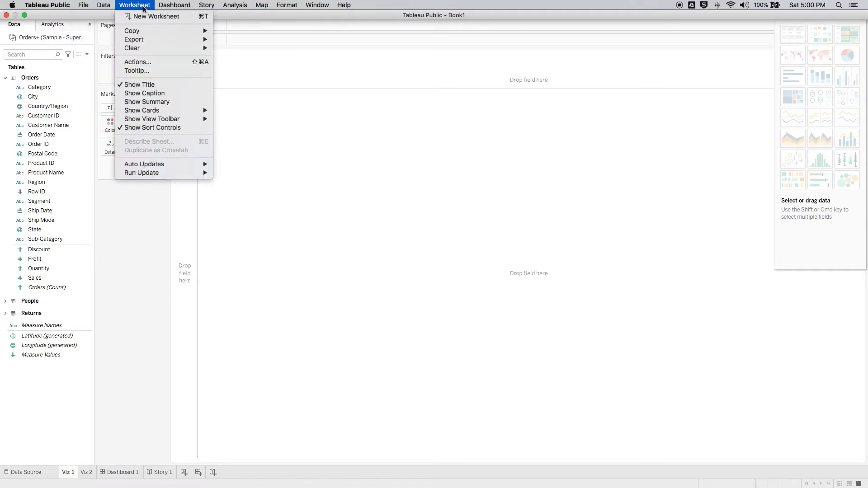
mouse_move(174, 9)
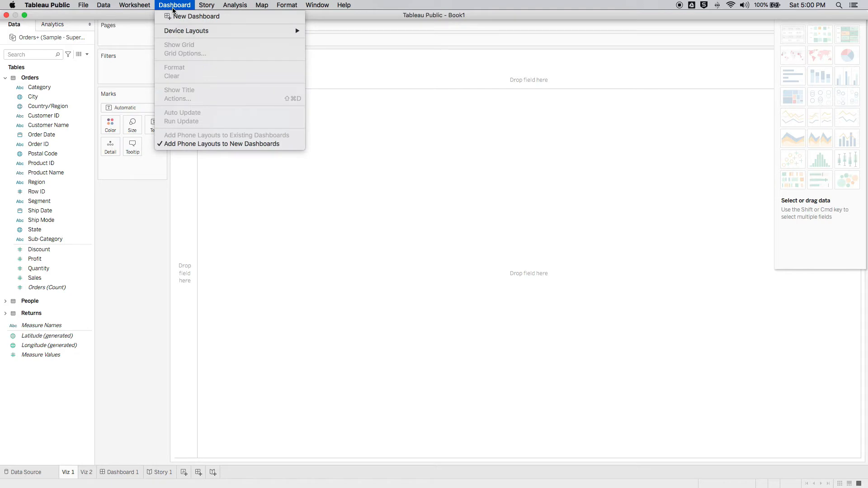
mouse_move(240, 9)
mouse_move(257, 33)
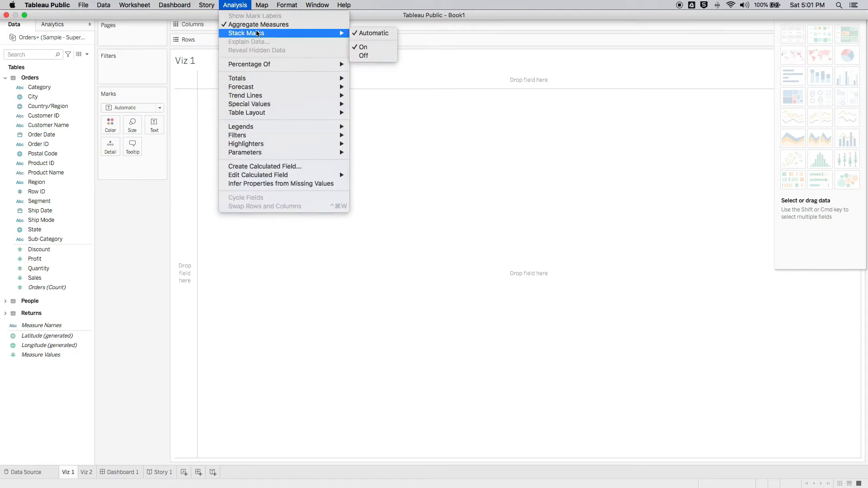
mouse_move(269, 7)
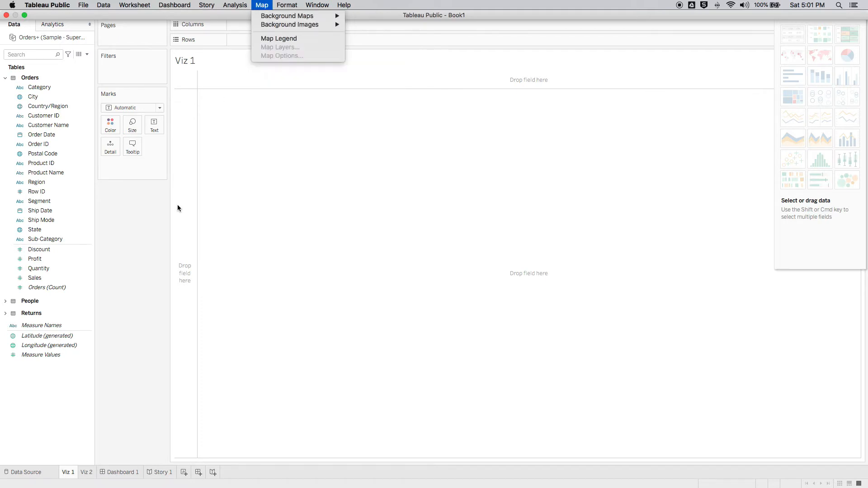
click(656, 184)
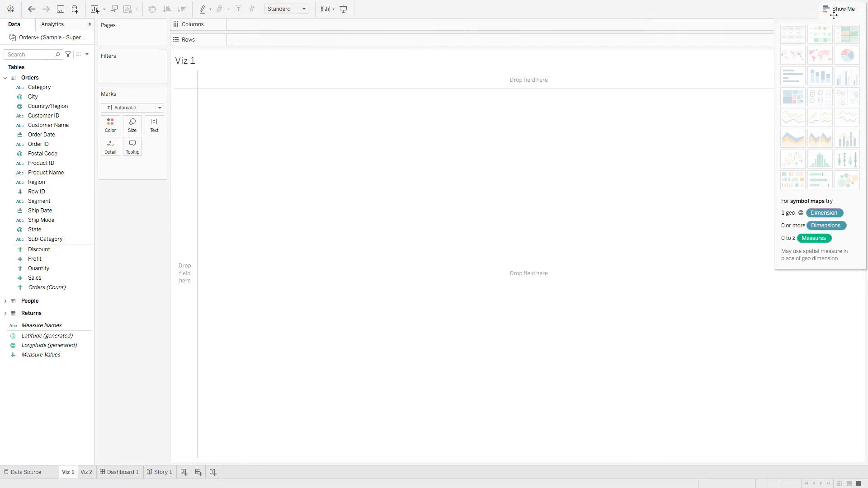
click(842, 11)
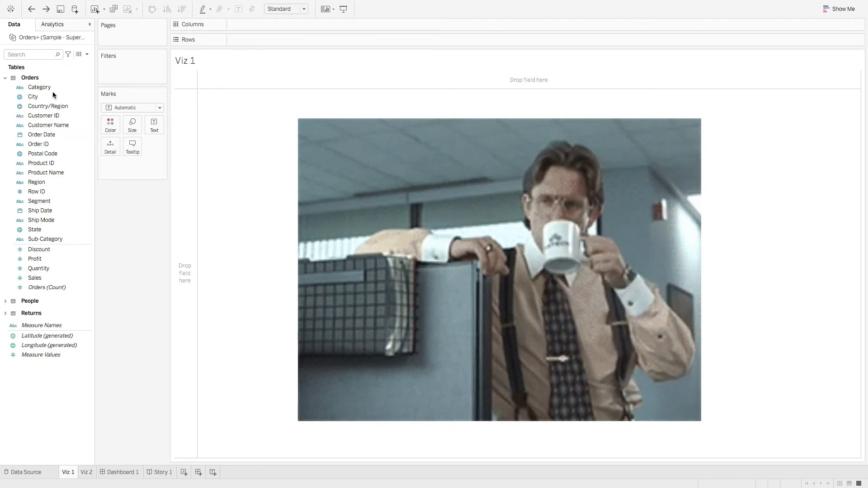
Step: Place Category on Rows and add Sales to the table as the text value for each category
drag(41, 87, 275, 38)
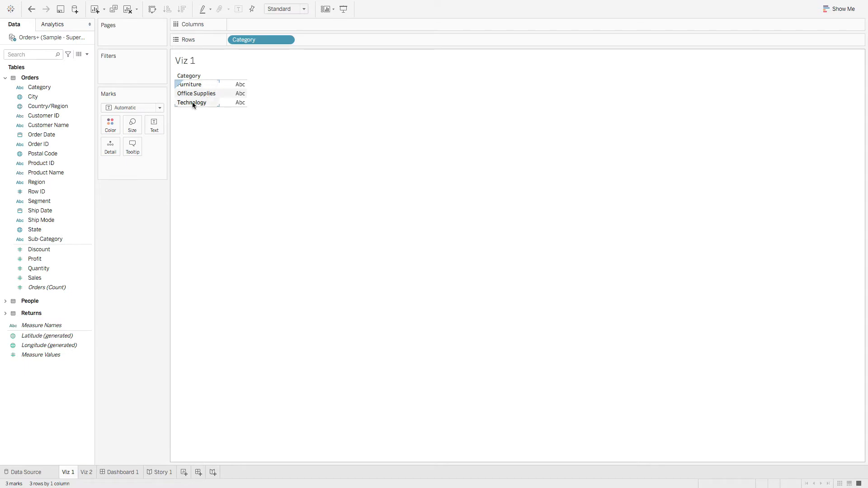
click(35, 278)
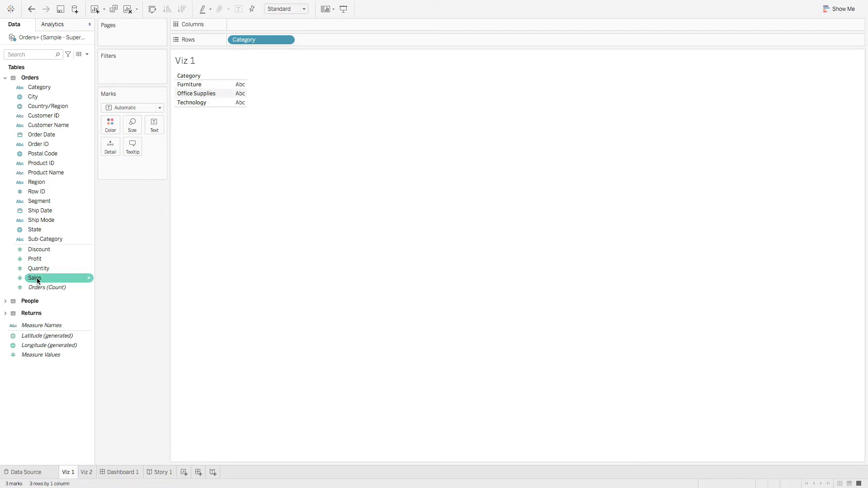
drag(34, 279, 239, 100)
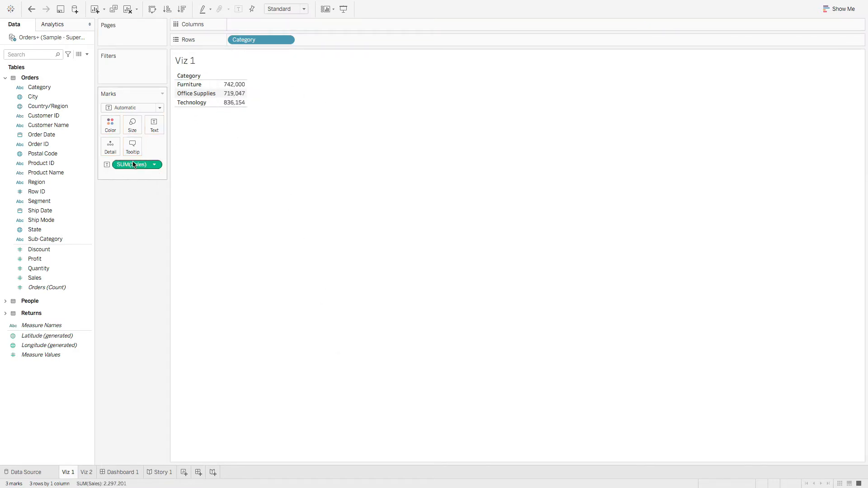
Step: Remove Sales from the view and add it back on the Text mark
drag(134, 164, 134, 208)
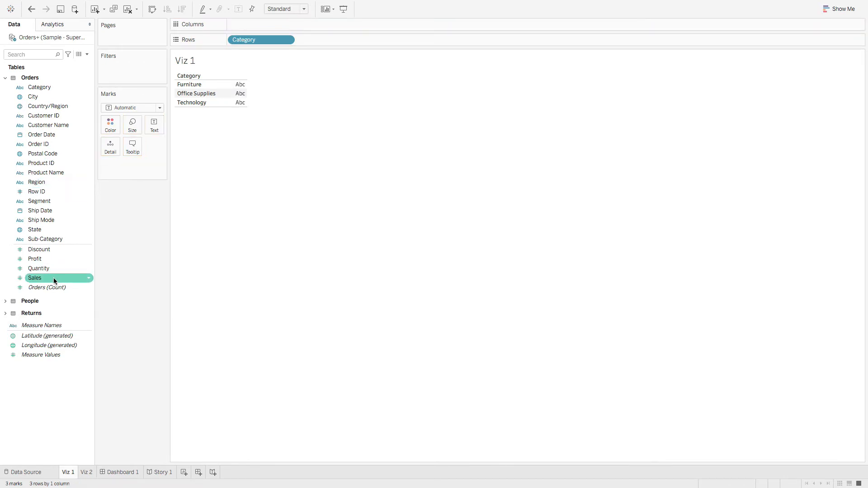
click(34, 280)
drag(34, 281, 160, 131)
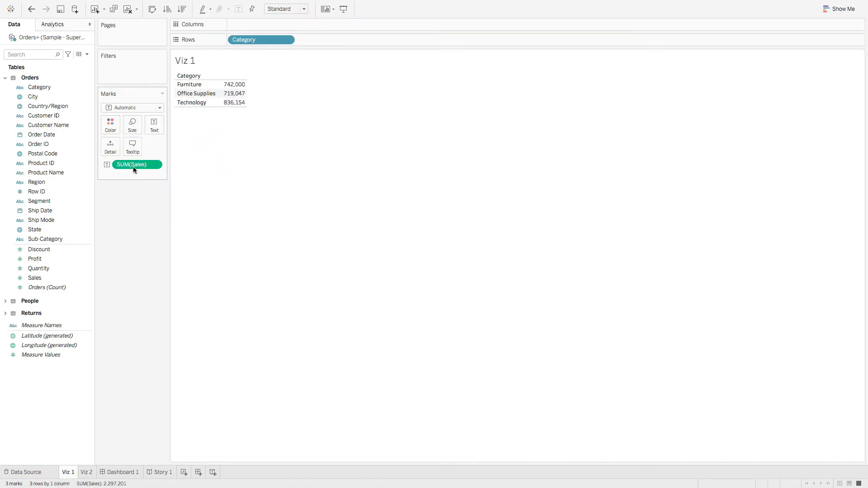
Step: Move SUM(Sales) from the Text mark to Columns to form a horizontal bar chart, and increase the height of its rows
drag(130, 166, 257, 24)
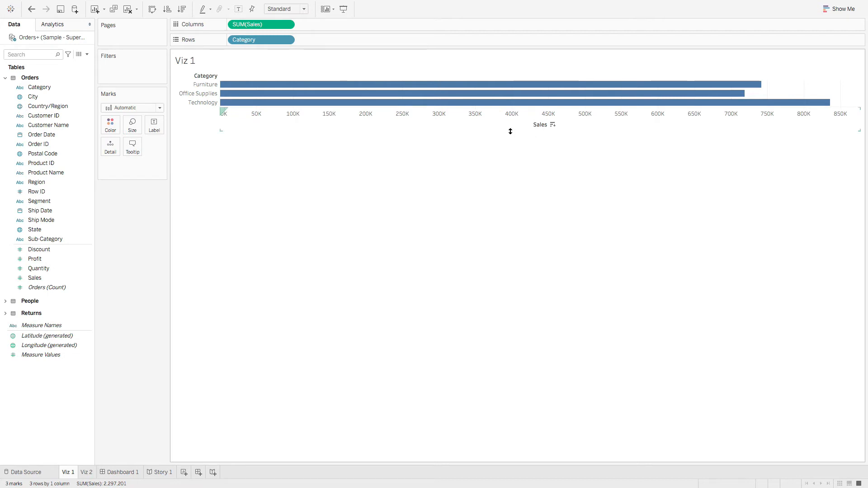
drag(509, 131, 512, 144)
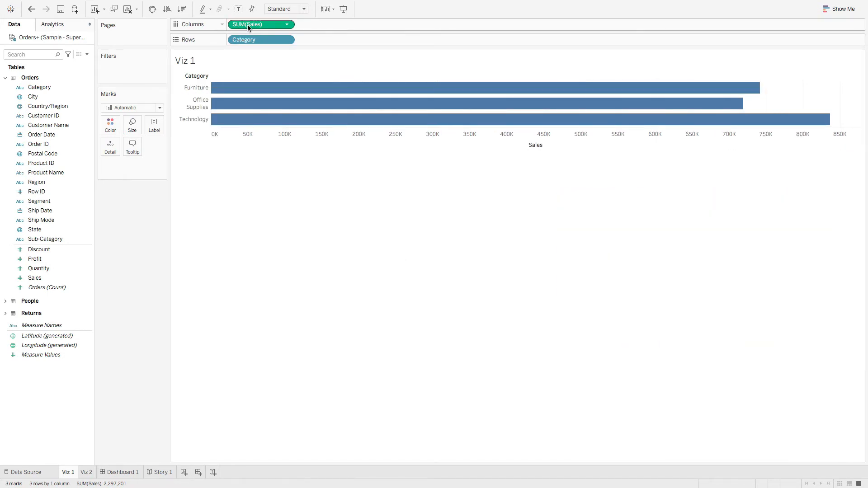
Step: Label the bars with SUM(Sales) and sort the categories by Sales in descending order
drag(254, 25, 157, 126)
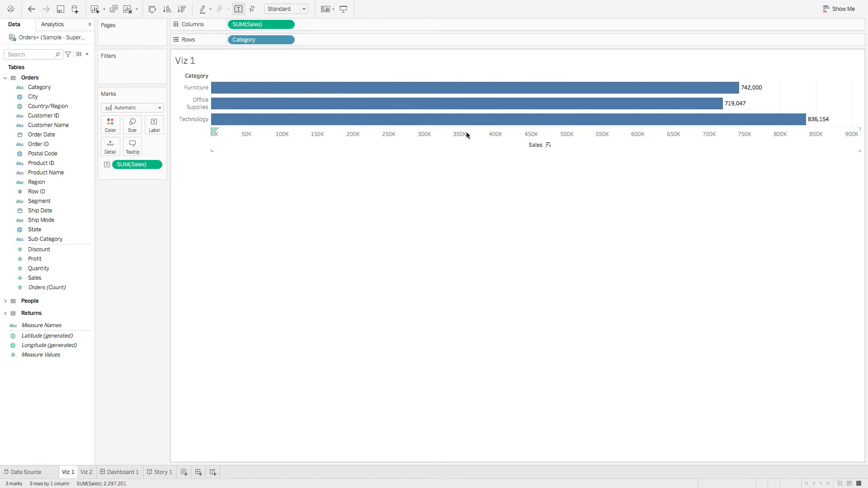
click(549, 145)
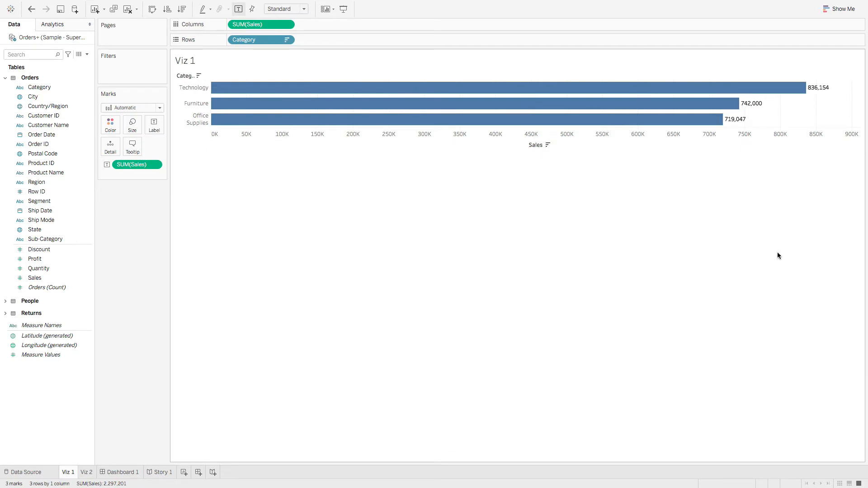
Step: Add "in sales" after the <SUM(Sales)> field in the bar label text
click(153, 128)
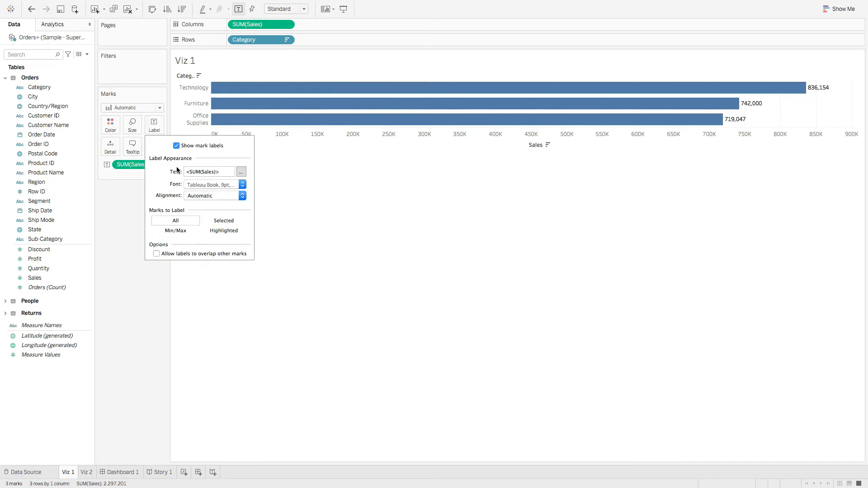
click(240, 173)
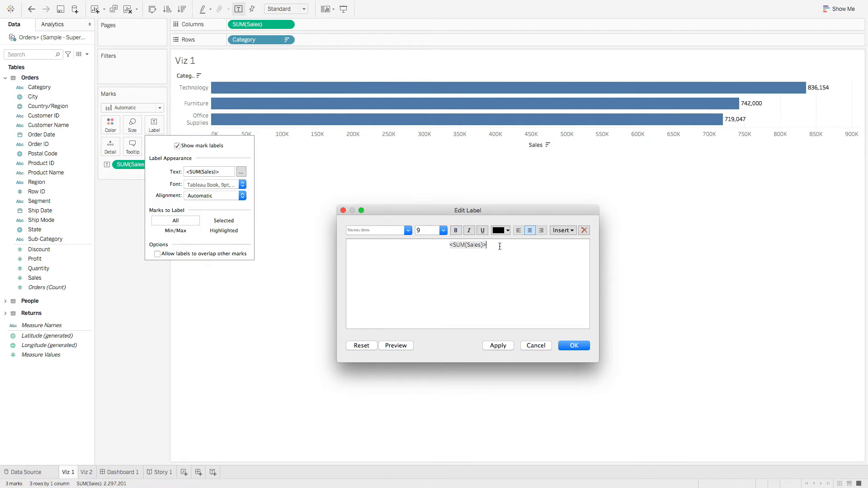
text(in sales)
click(573, 346)
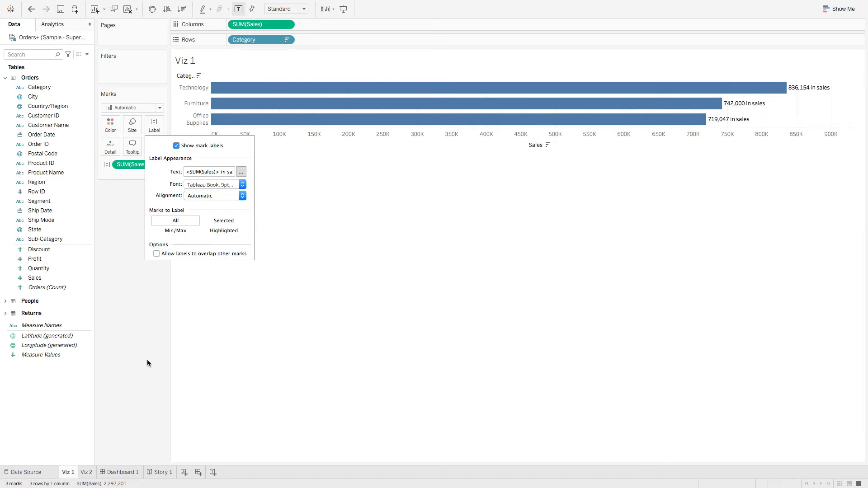
click(151, 337)
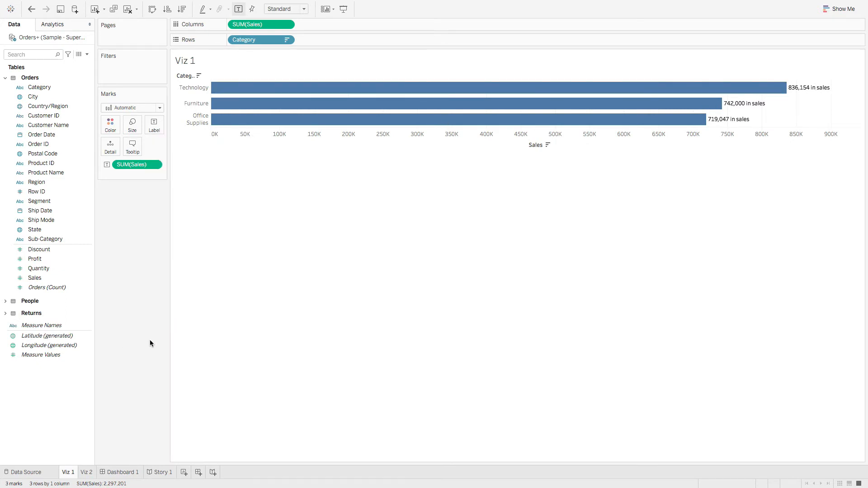
Step: Align the bar labels horizontally to the left, trying top and bottom vertical alignment before returning vertical alignment to Automatic
click(153, 129)
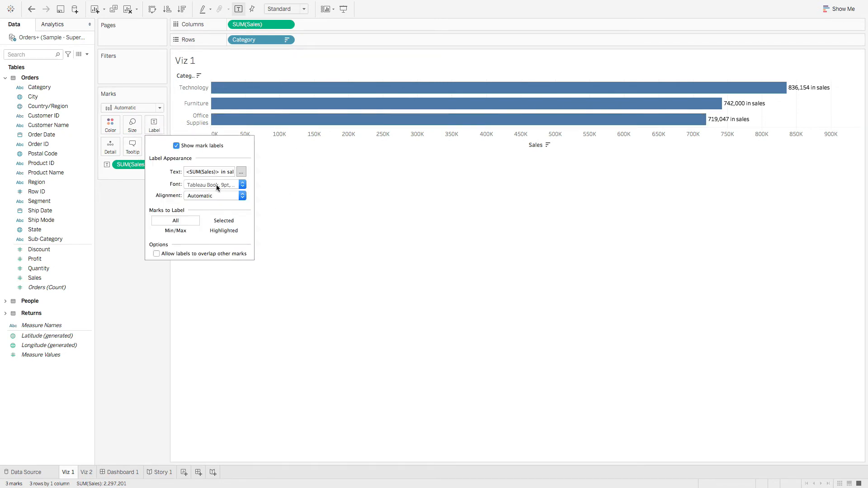
click(203, 195)
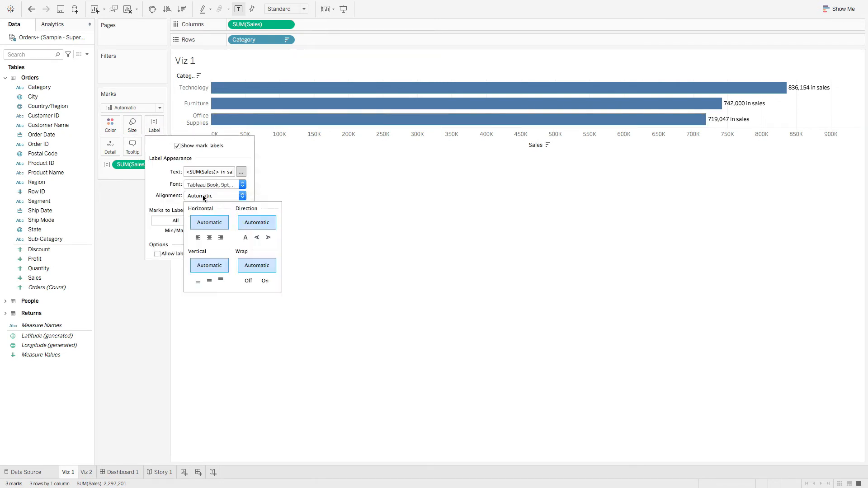
click(198, 237)
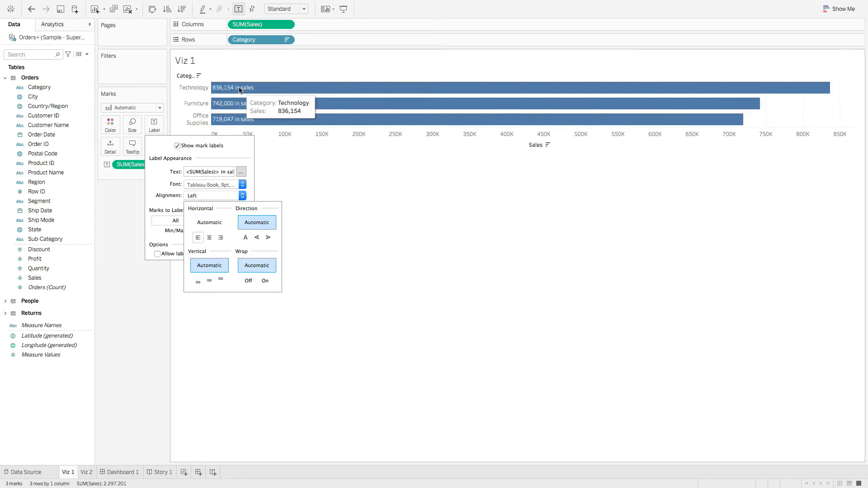
click(221, 280)
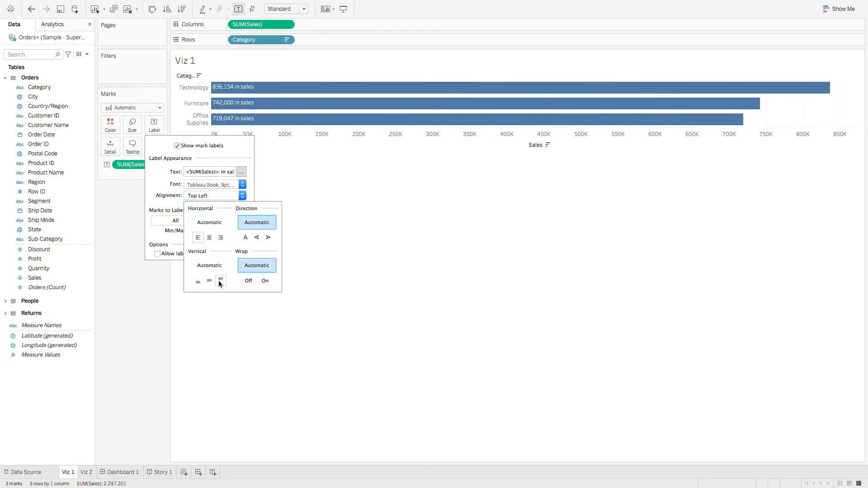
click(197, 281)
click(209, 267)
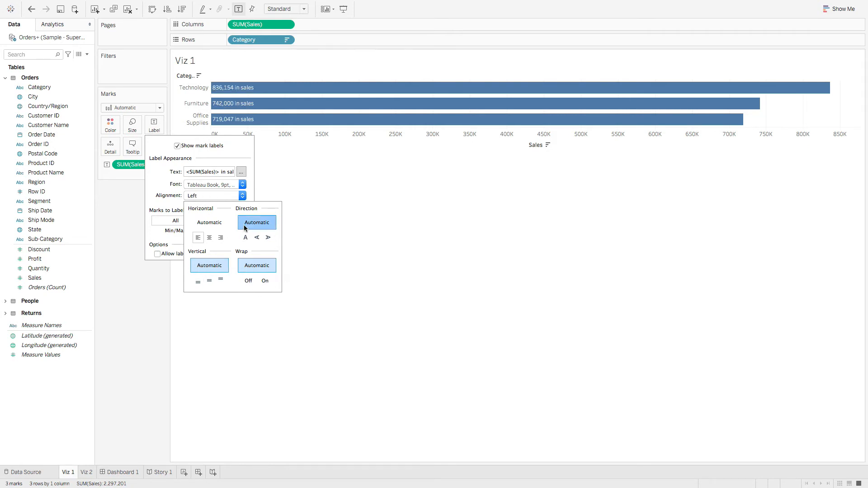
click(238, 154)
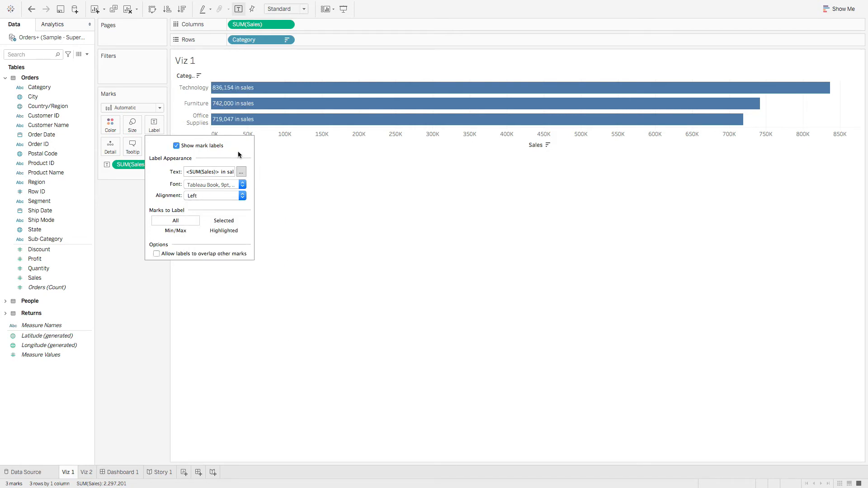
Step: Remove "in sales" from the bar label text, keeping only the <SUM(Sales)> field
click(241, 172)
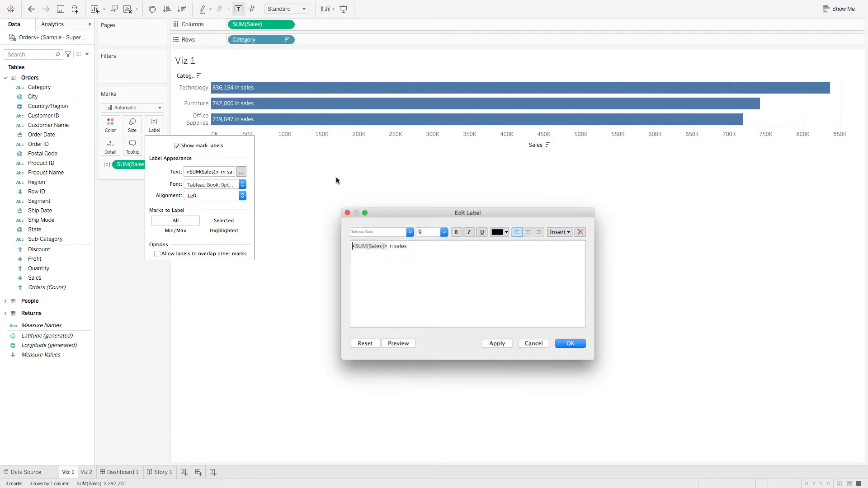
double_click(393, 245)
key(BackSpace)
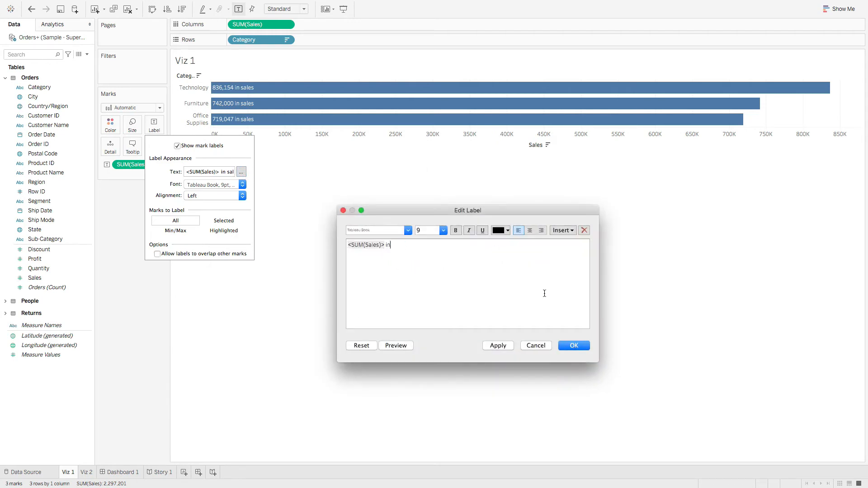
click(578, 345)
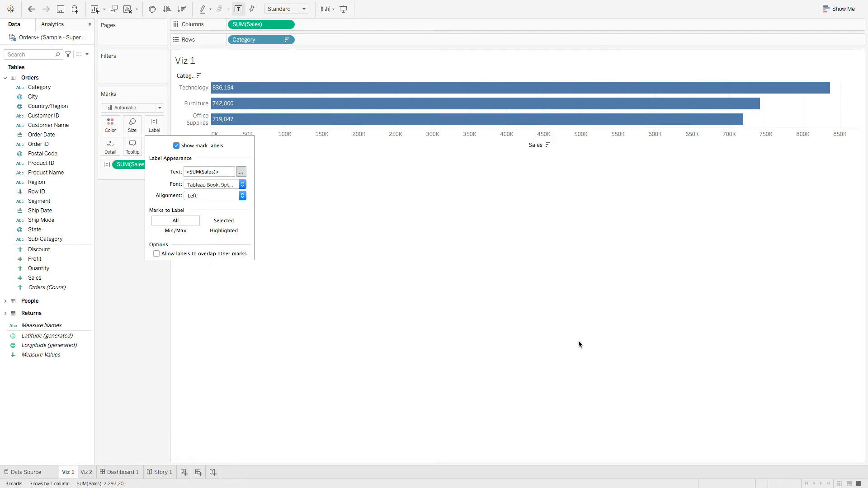
Step: View the label font options and set the labels' horizontal alignment back to Automatic
click(214, 183)
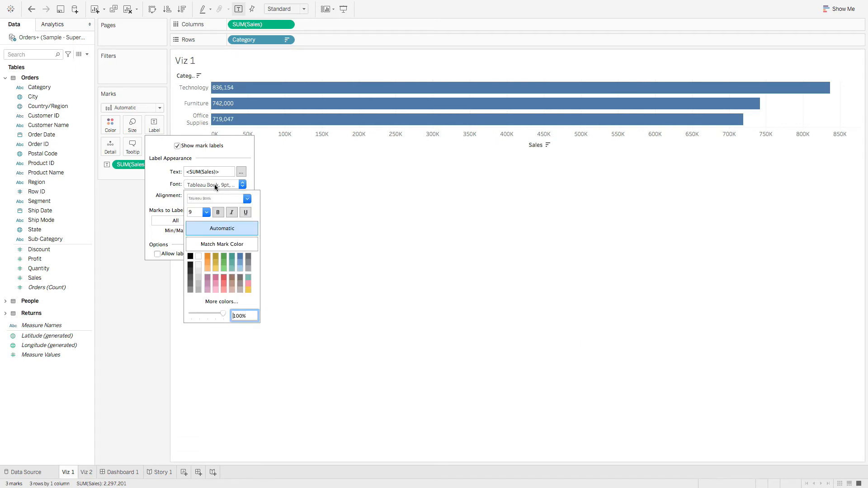
click(204, 189)
click(202, 195)
click(213, 223)
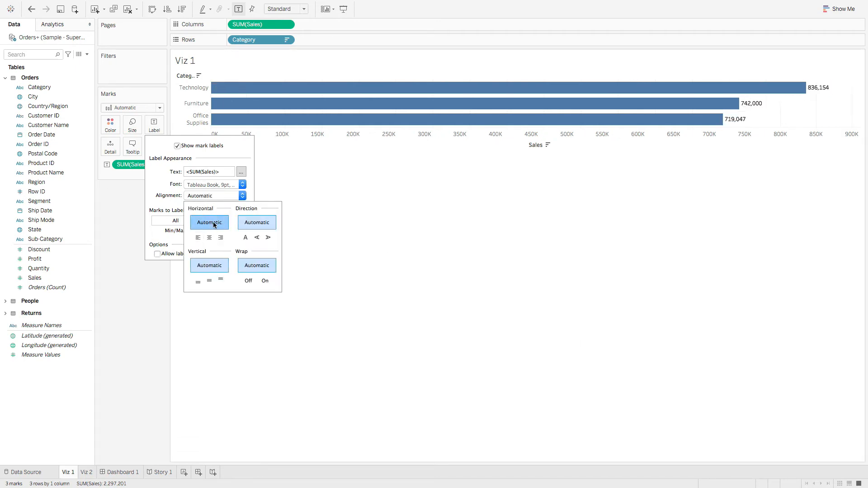
click(147, 318)
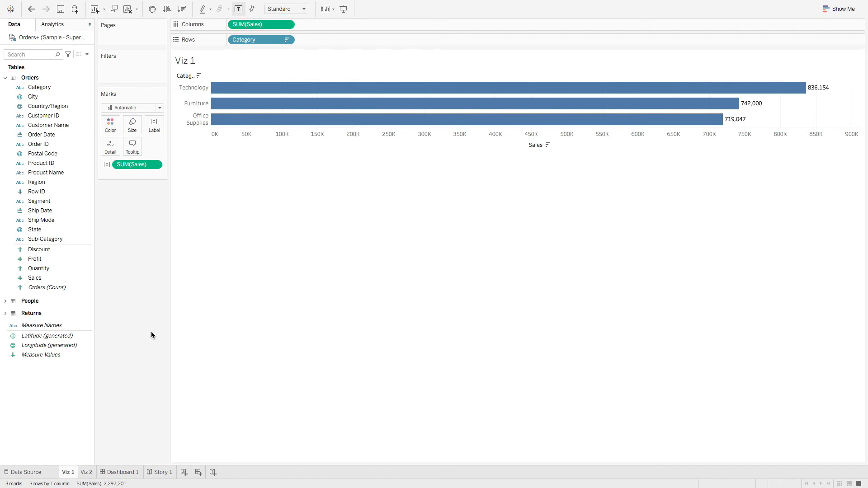
Step: Colour the bars by Category
drag(39, 87, 108, 130)
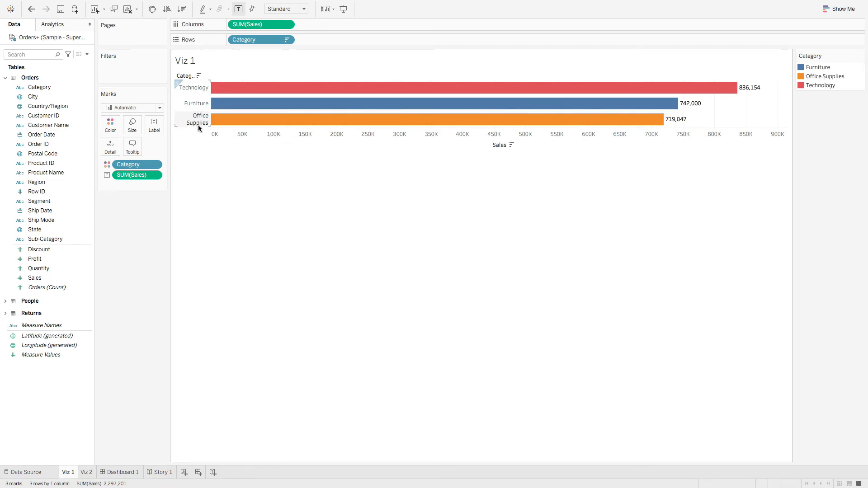
Step: Remove the Category colouring, split the bars by Sub-Category as detail, and colour the segments by Sub-Category
drag(128, 165, 151, 221)
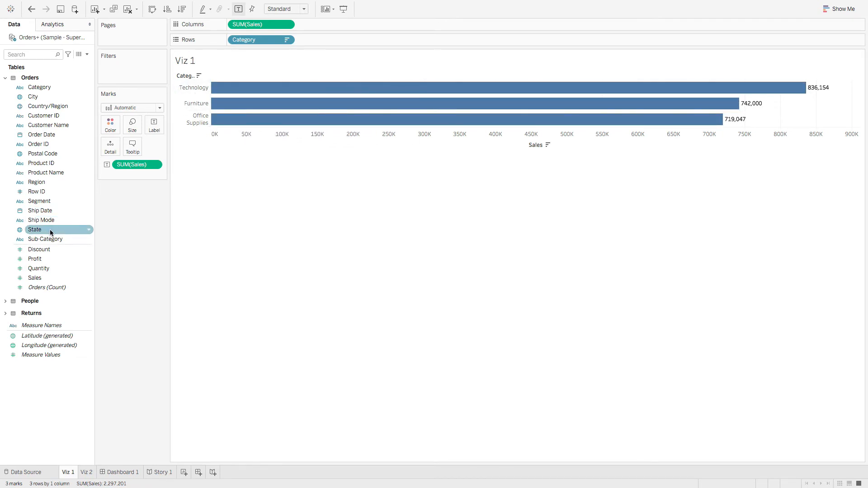
drag(50, 239, 111, 148)
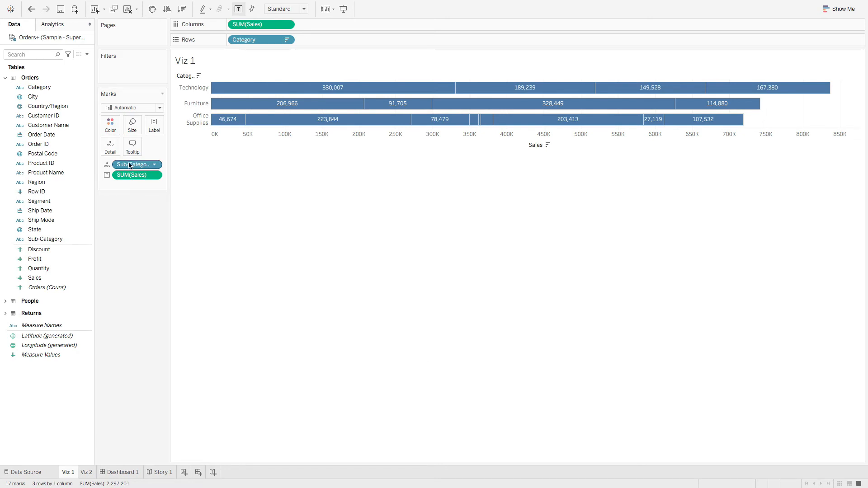
drag(134, 164, 110, 125)
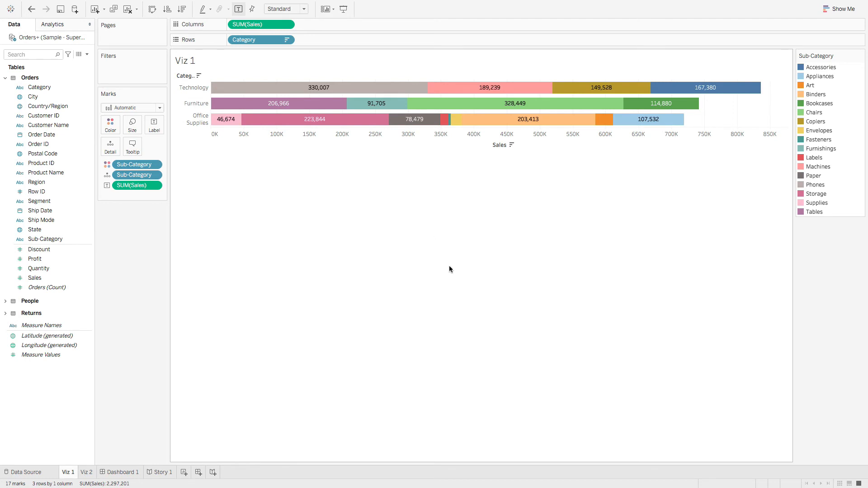
mouse_move(226, 122)
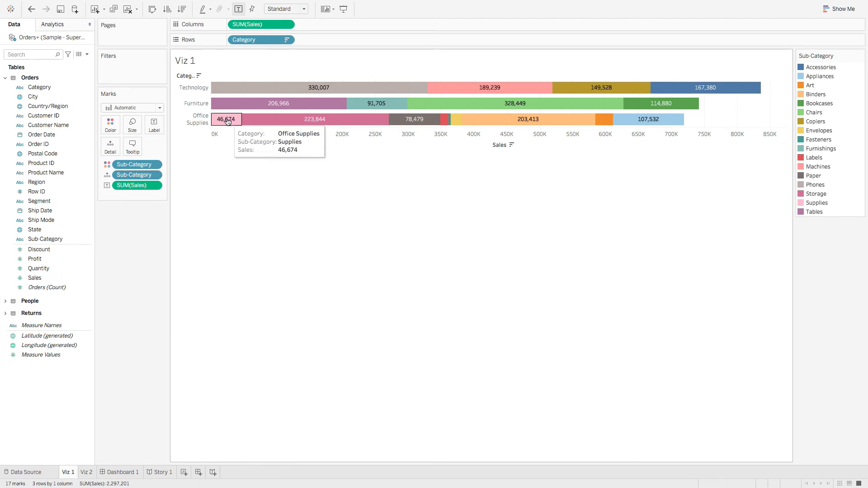
mouse_move(264, 121)
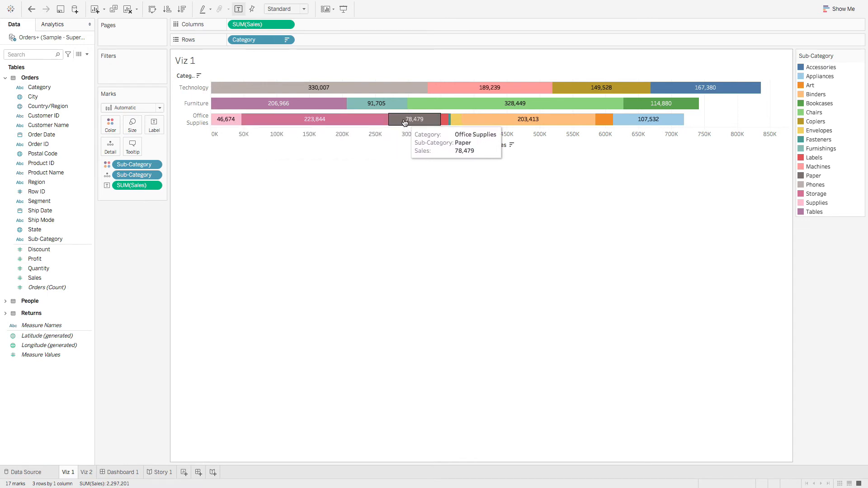
mouse_move(445, 124)
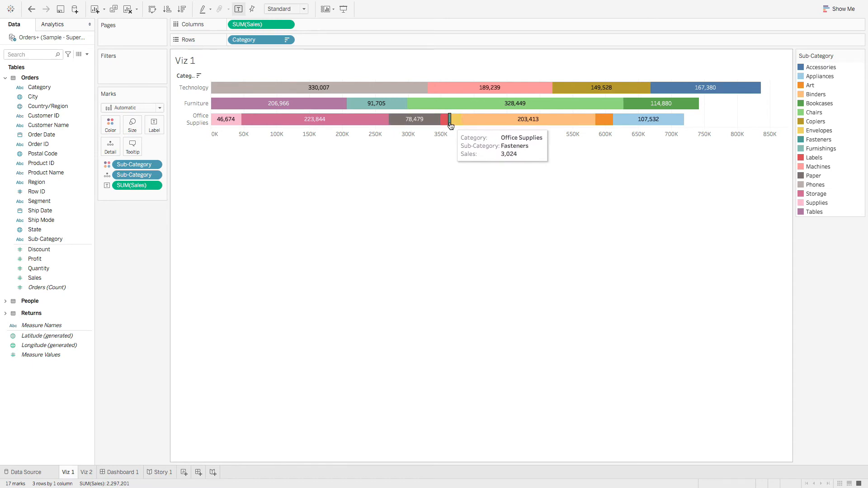
mouse_move(365, 126)
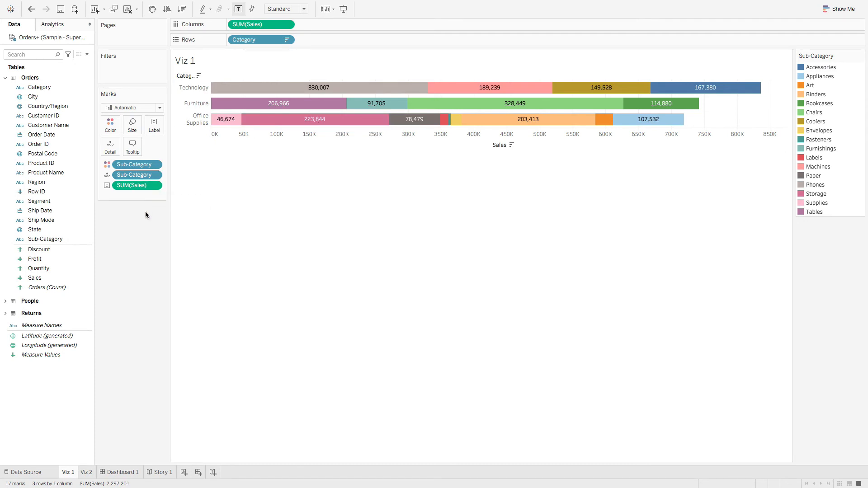
Step: Undo the Sub-Category colour and detail changes and the removal of the Category colouring
click(32, 10)
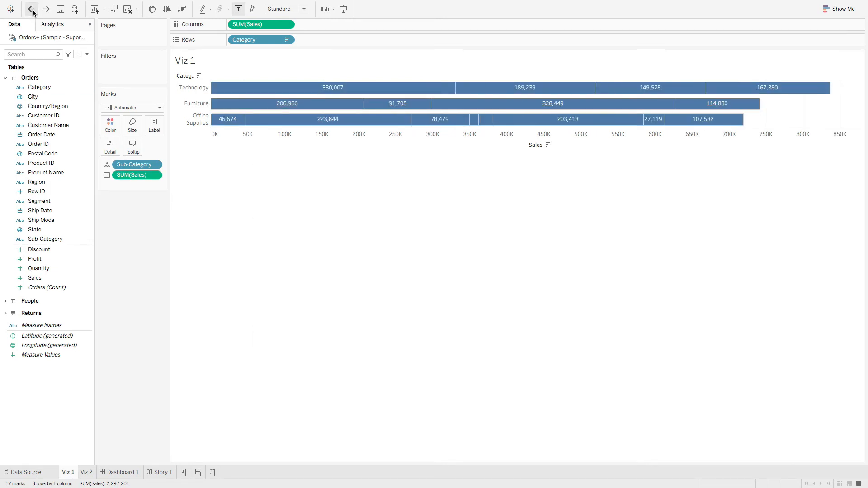
click(32, 10)
click(31, 10)
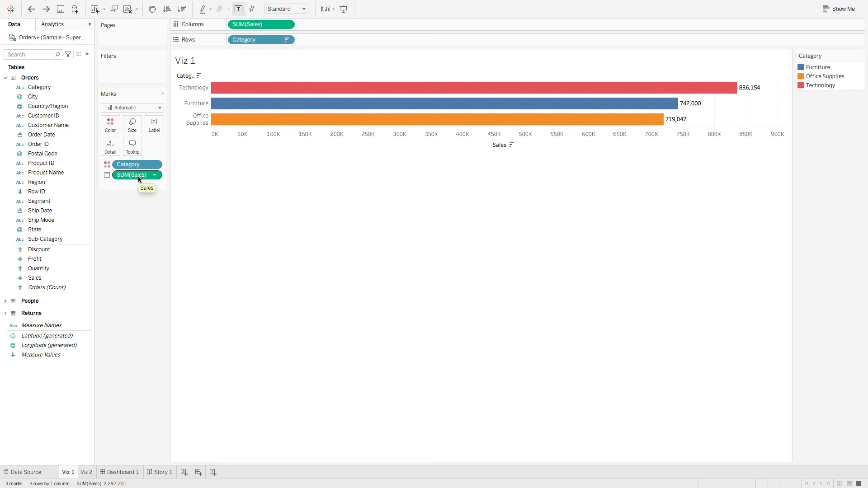
Step: Add a "Hello World" line below the Category and Sales lines in the bars' tooltip and check it on the chart
mouse_move(300, 103)
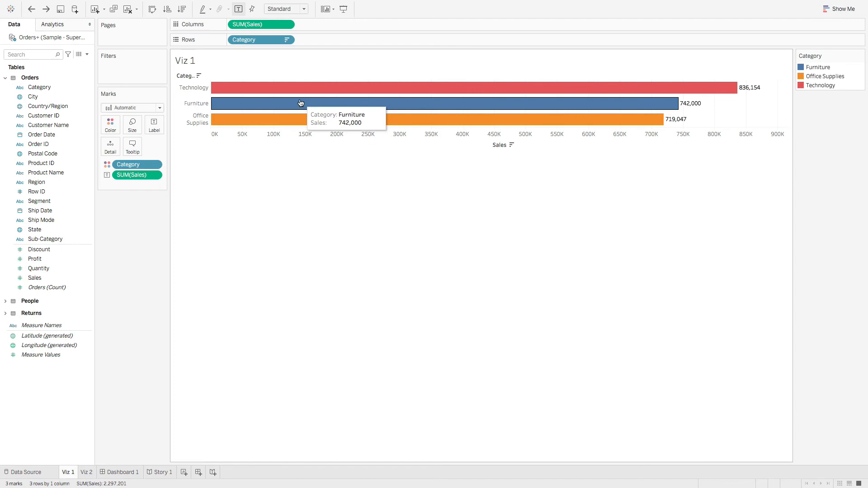
click(132, 145)
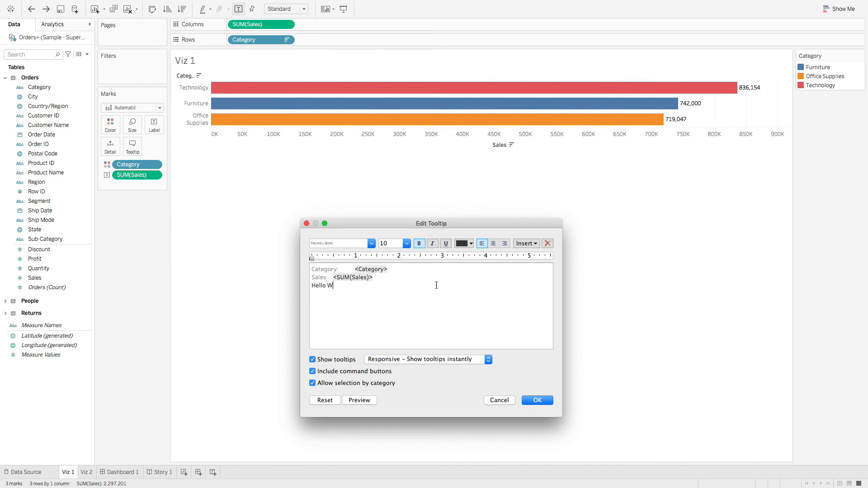
click(537, 399)
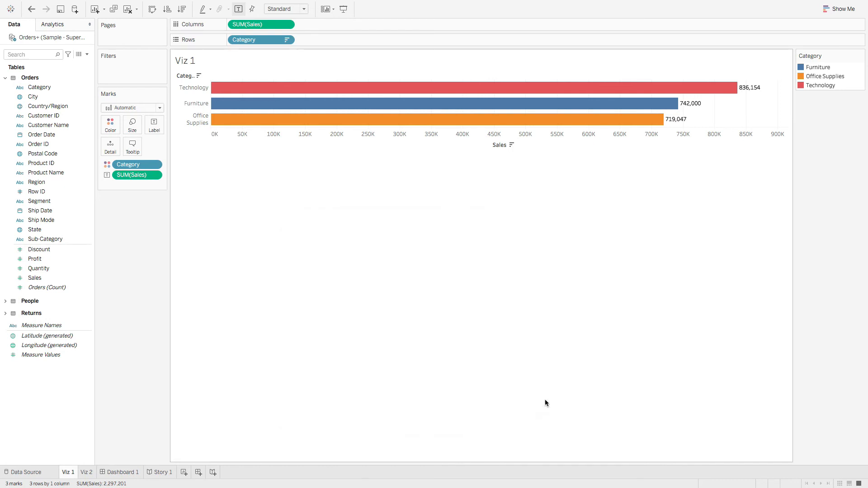
mouse_move(350, 92)
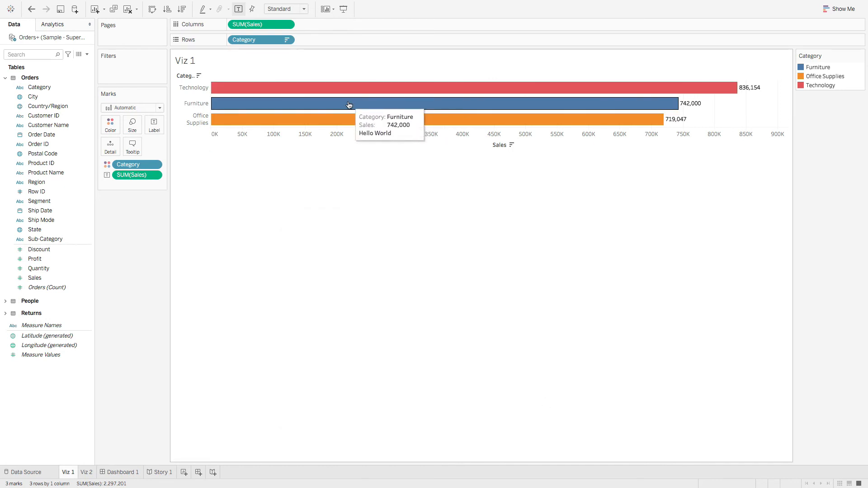
mouse_move(343, 118)
Step: Review the insertable tooltip fields and remove the "Hello World" line from the bars' tooltip
click(131, 150)
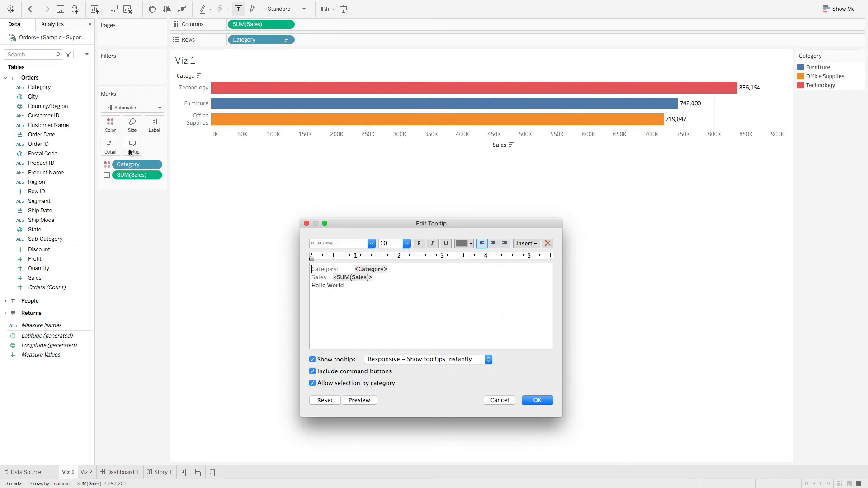
click(389, 292)
click(532, 244)
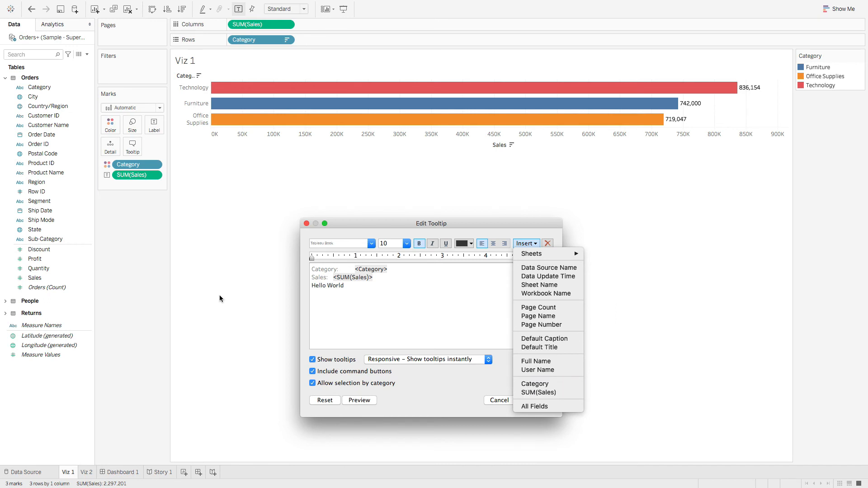
click(397, 312)
drag(360, 286, 293, 287)
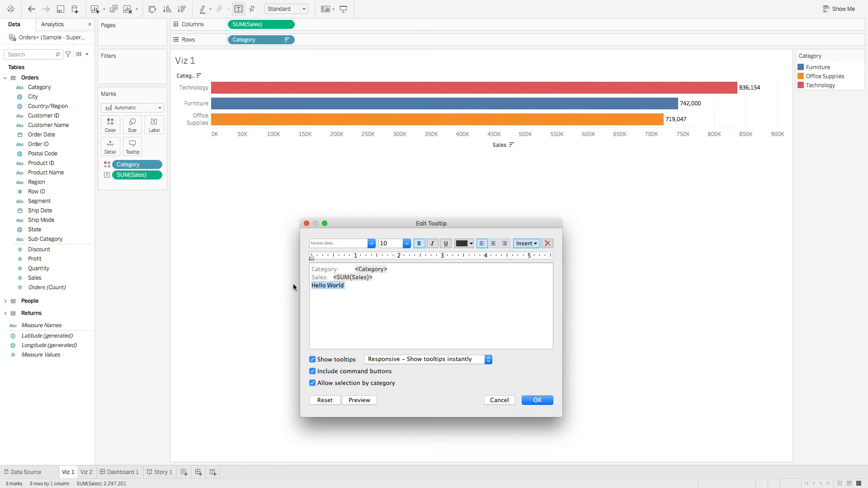
key(BackSpace)
key(BackSpace)
click(546, 400)
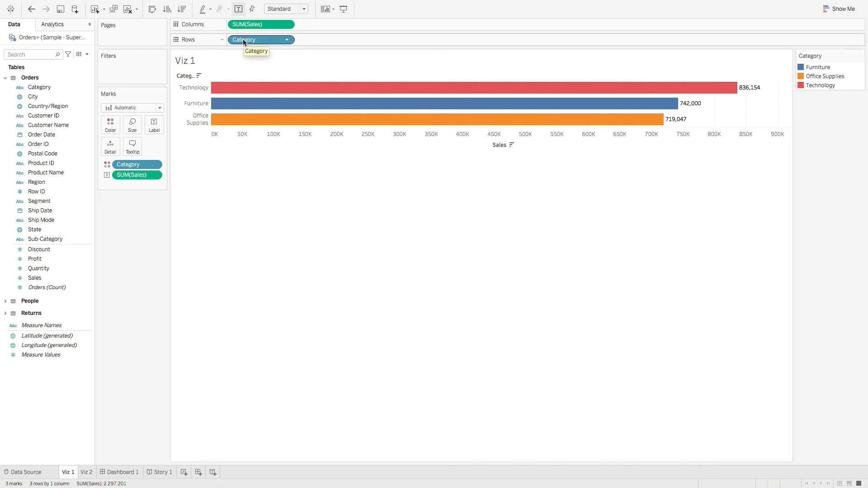
Step: Filter the chart by Category without Office Supplies, and show the filter control on the sheet to include Office Supplies again
drag(254, 39, 140, 73)
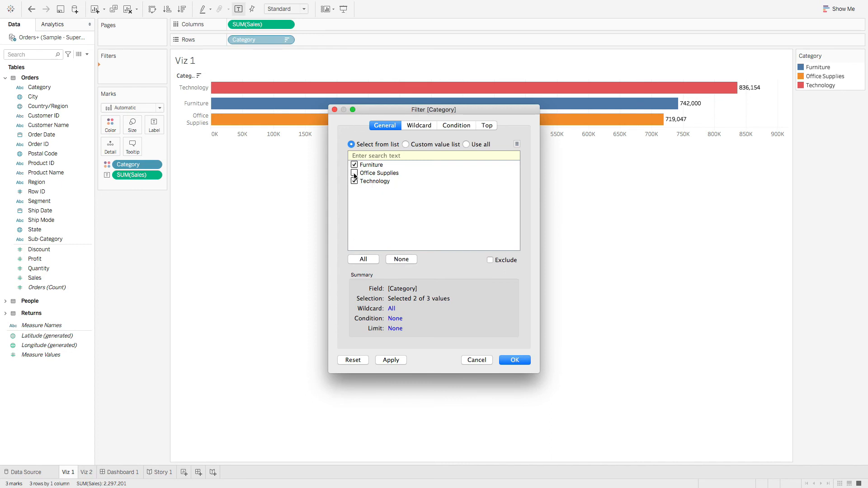
click(508, 360)
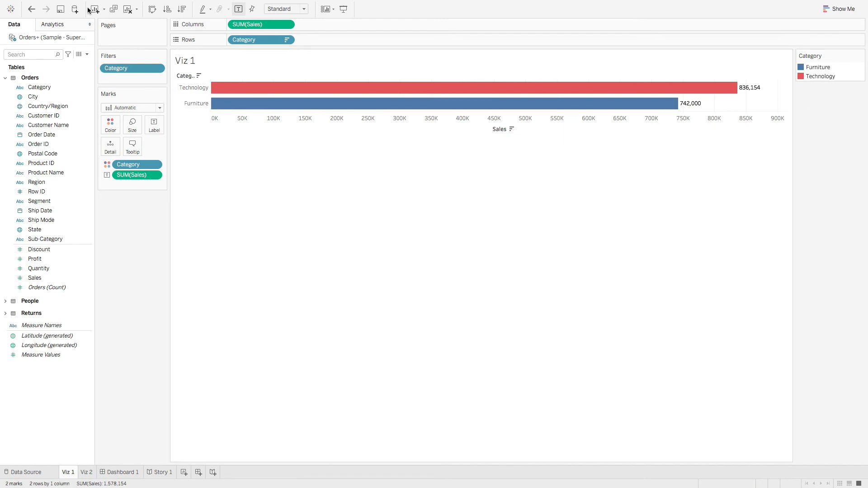
right_click(113, 72)
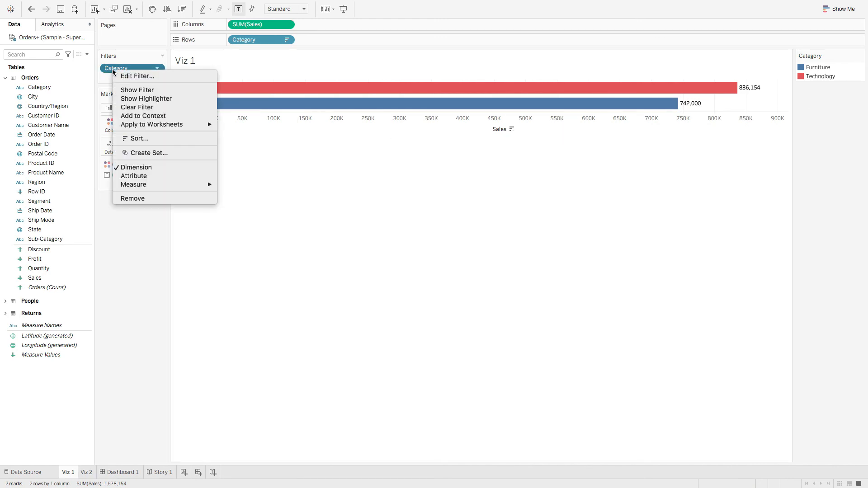
click(157, 93)
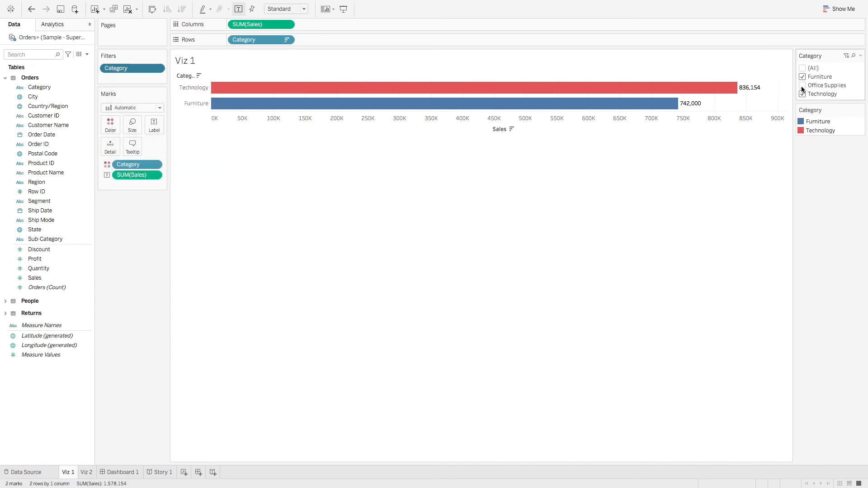
click(802, 85)
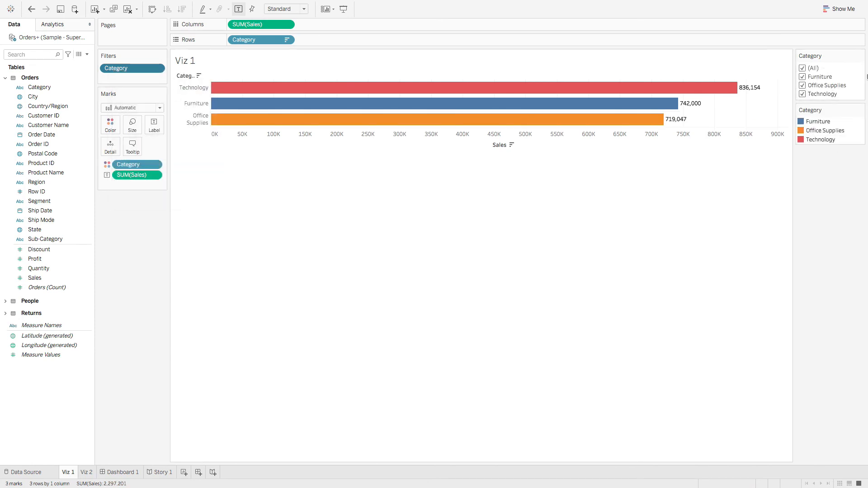
Step: Change the Category filter control to a single-value list and filter the chart to Furniture, followed by Office Supplies
click(860, 57)
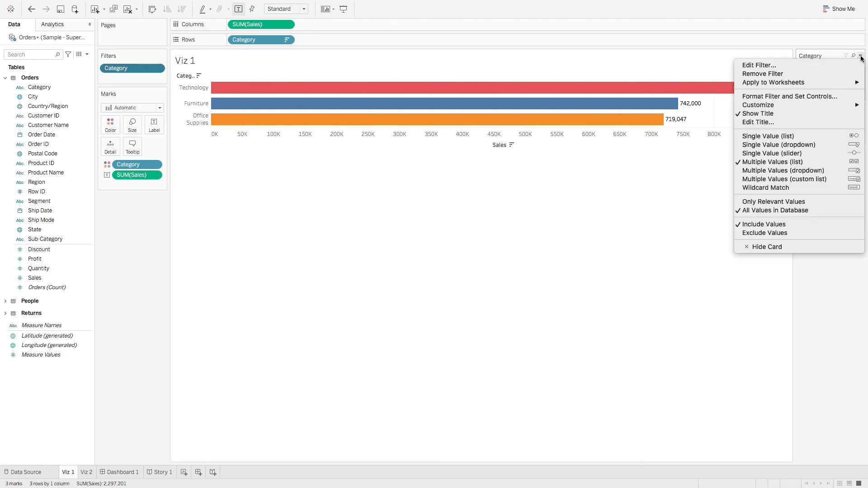
click(768, 136)
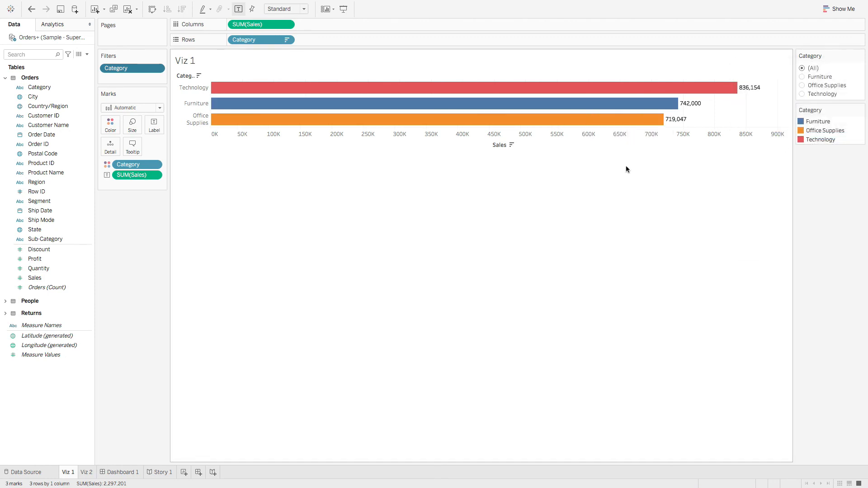
click(801, 76)
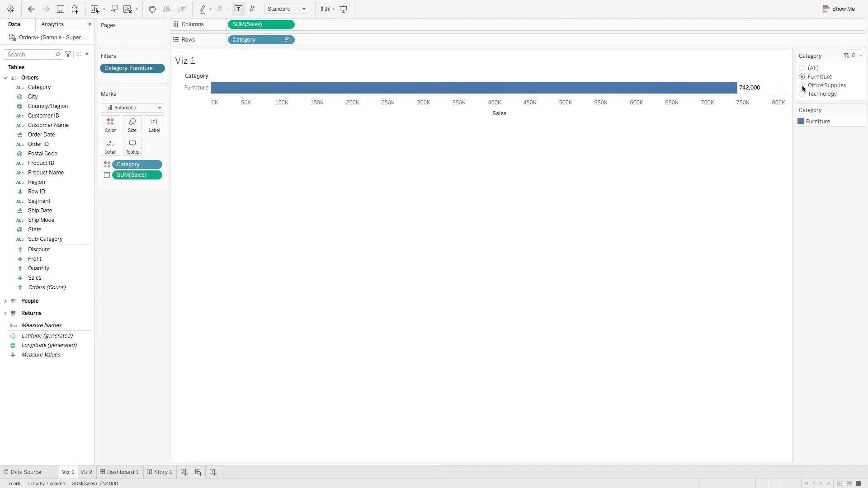
click(802, 86)
Step: Change the Category filter control to a multiple-values dropdown and include all categories
click(860, 57)
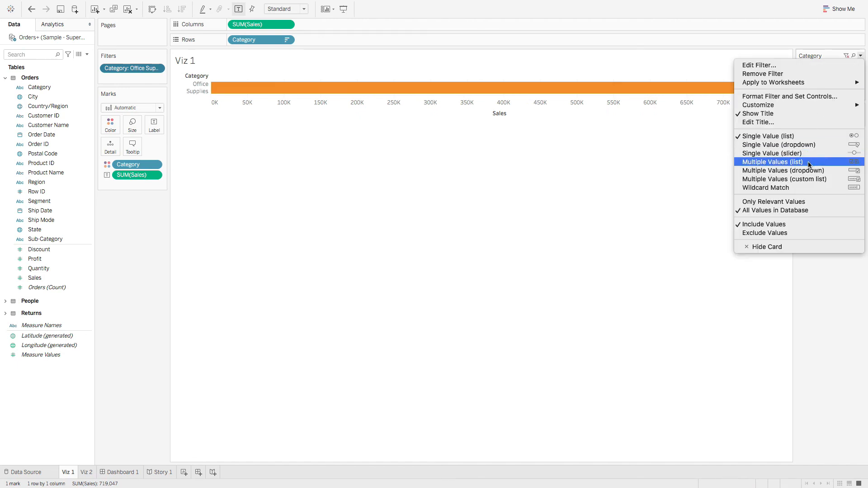
click(781, 172)
click(827, 70)
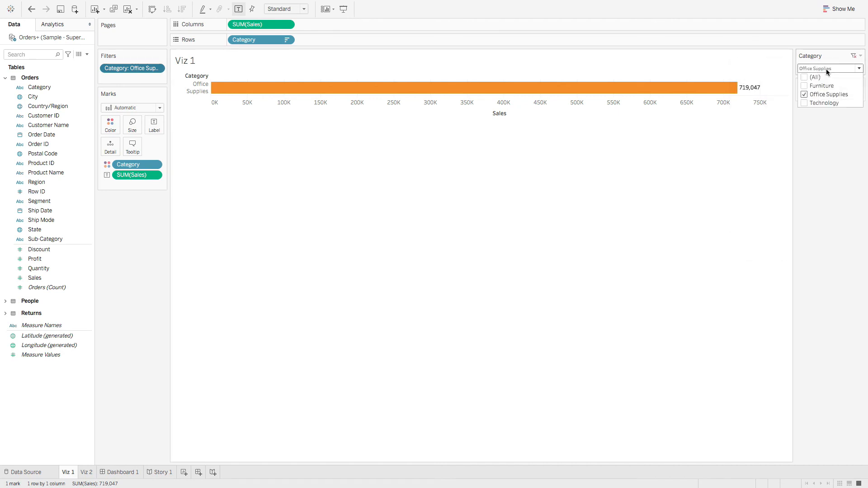
click(803, 103)
click(804, 78)
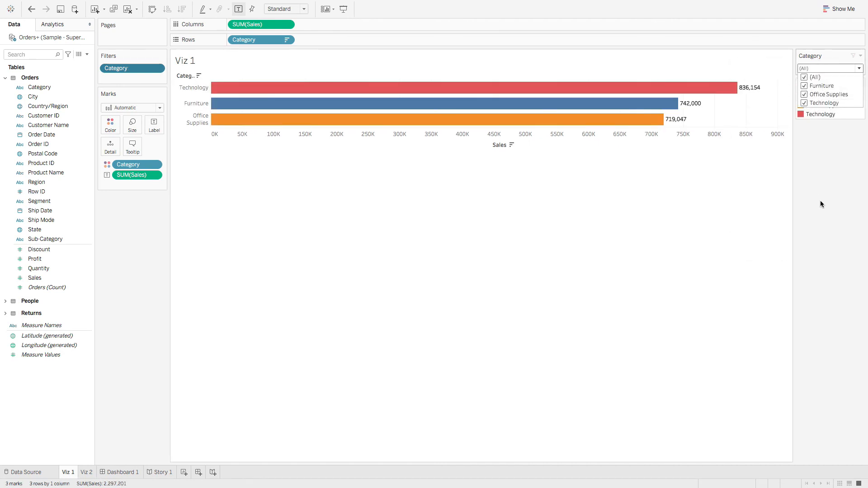
click(828, 182)
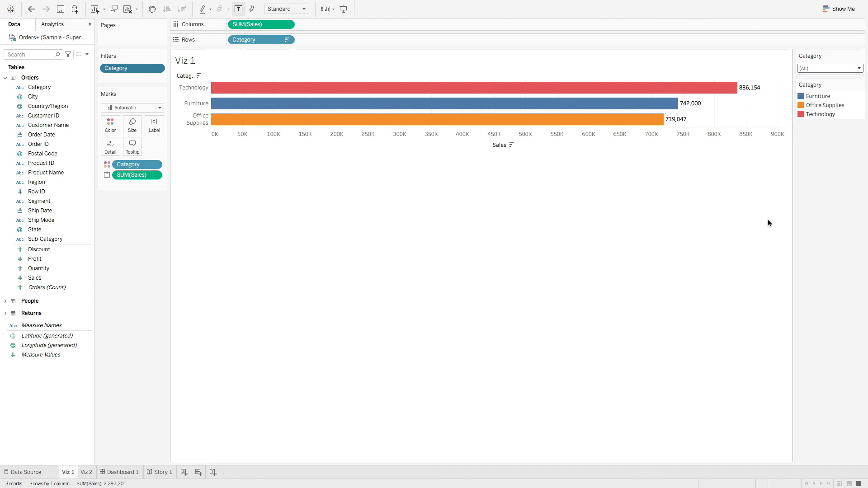
Step: Remove the Category filter and split the chart into pages by year of Order Date
drag(121, 68, 41, 169)
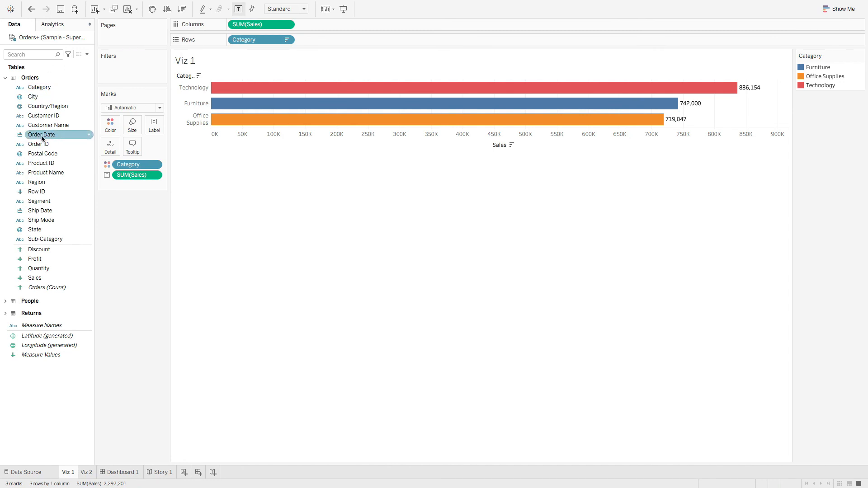
drag(42, 135, 120, 37)
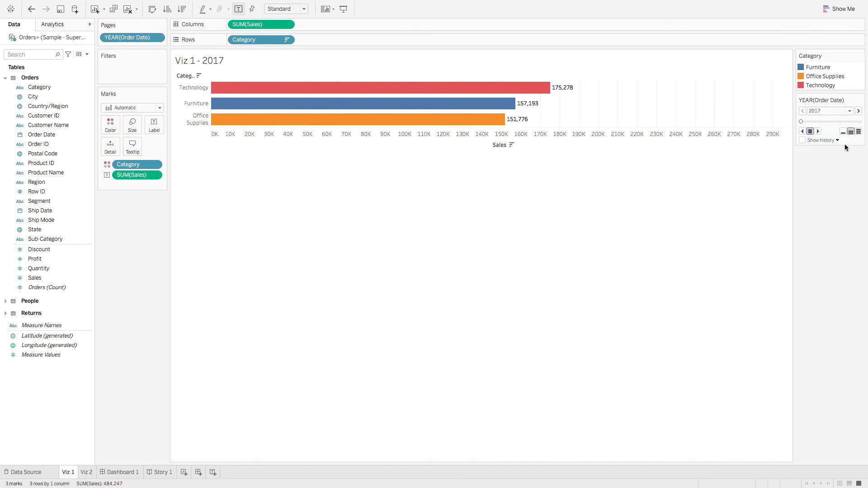
Step: Play the yearly pages forward from 2017 to 2020 and remove the Order Date paging from the chart
click(848, 112)
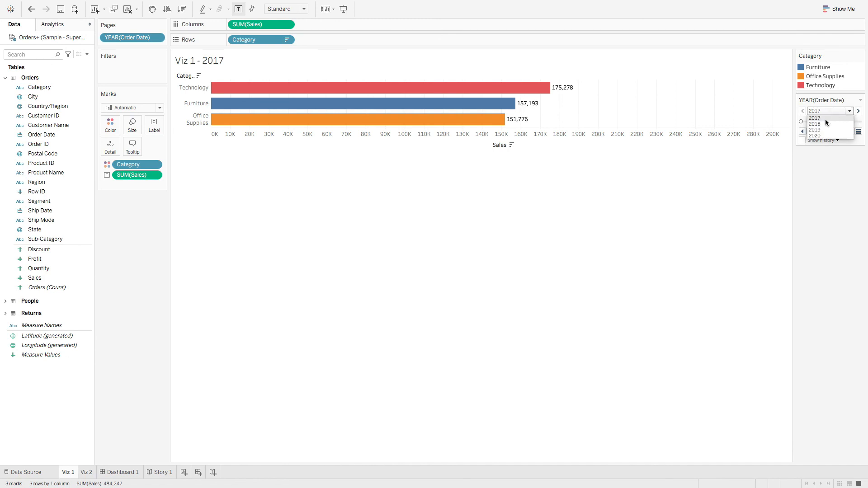
click(839, 111)
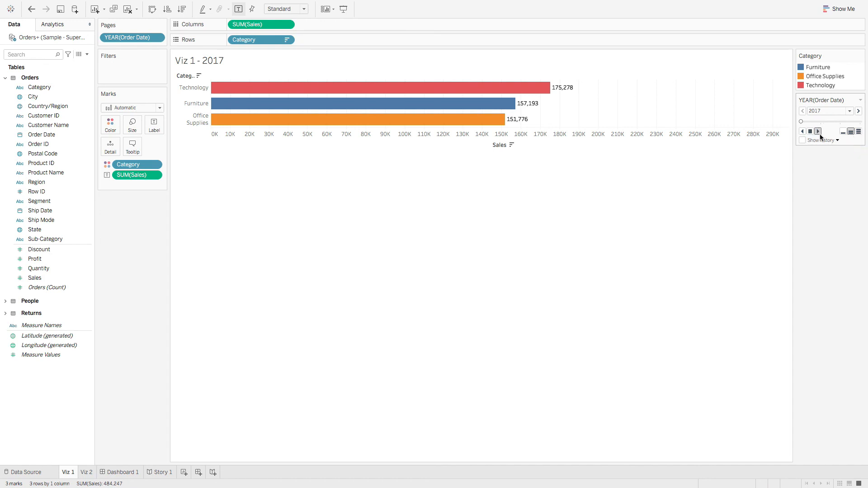
click(817, 132)
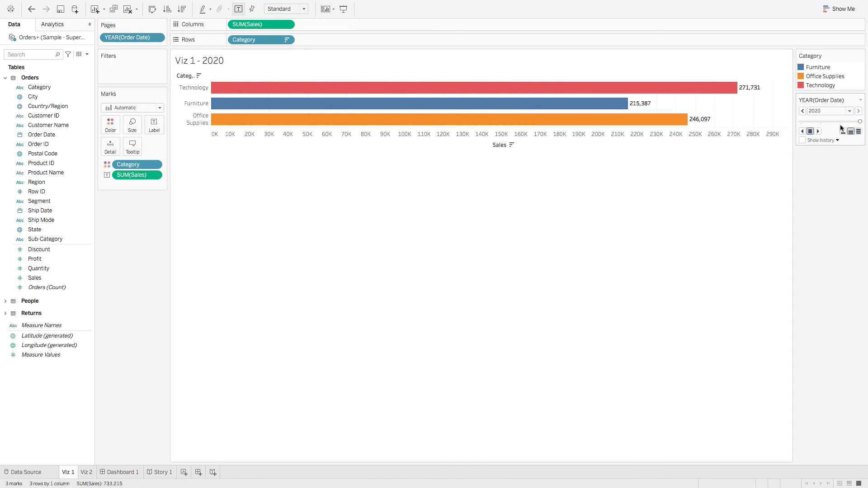
click(818, 133)
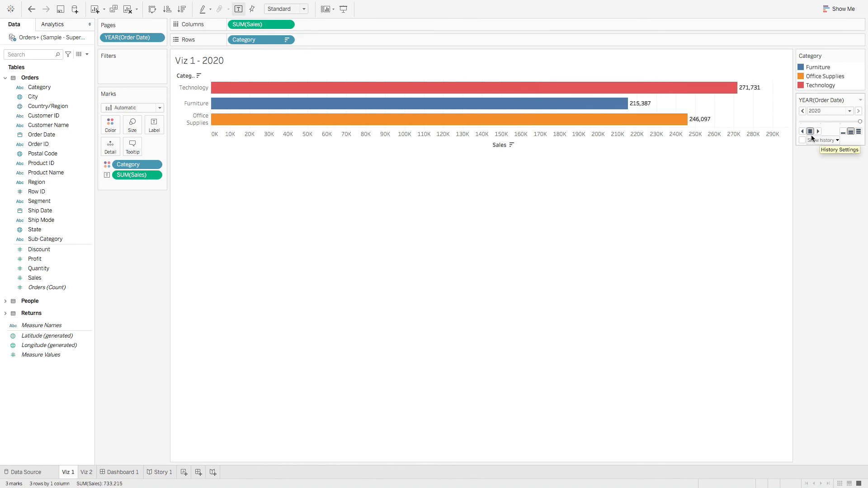
drag(127, 37, 128, 232)
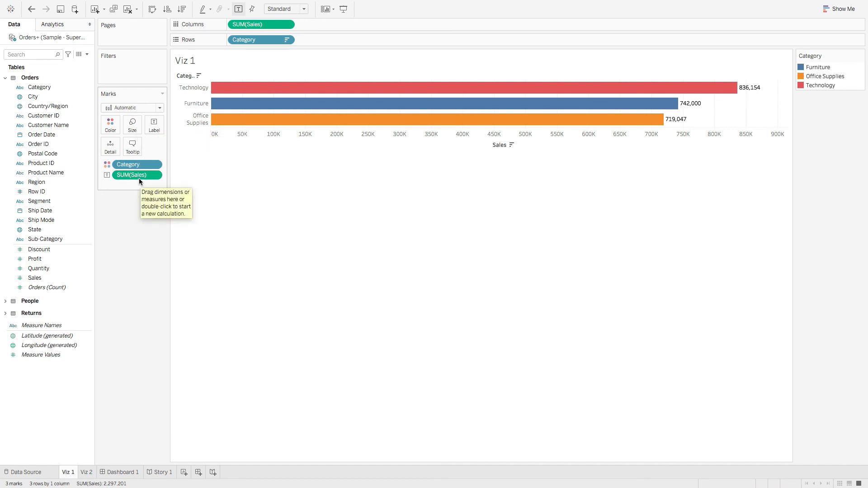
Step: Size the bars by Sales, try a larger overall mark size, and return it to the earlier setting
drag(130, 176, 133, 131)
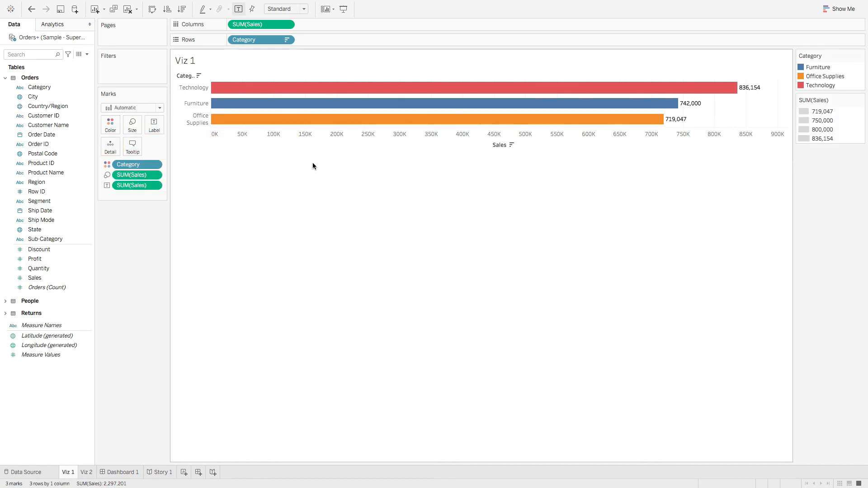
click(129, 129)
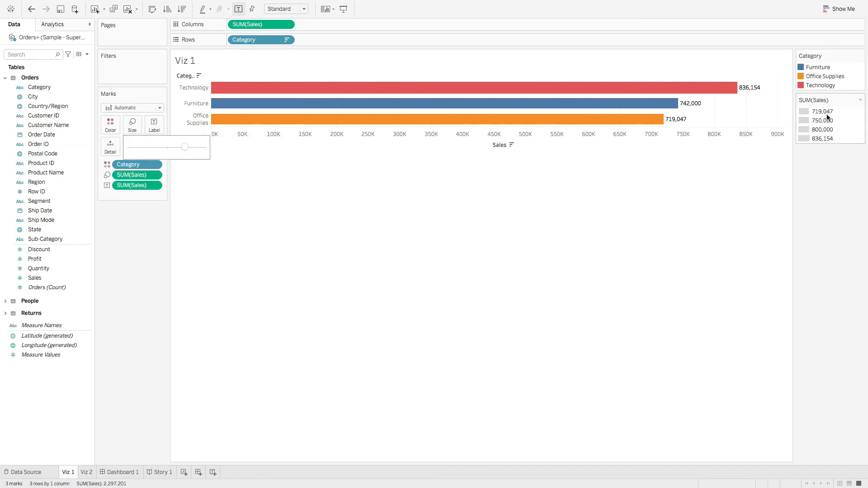
drag(185, 147, 197, 149)
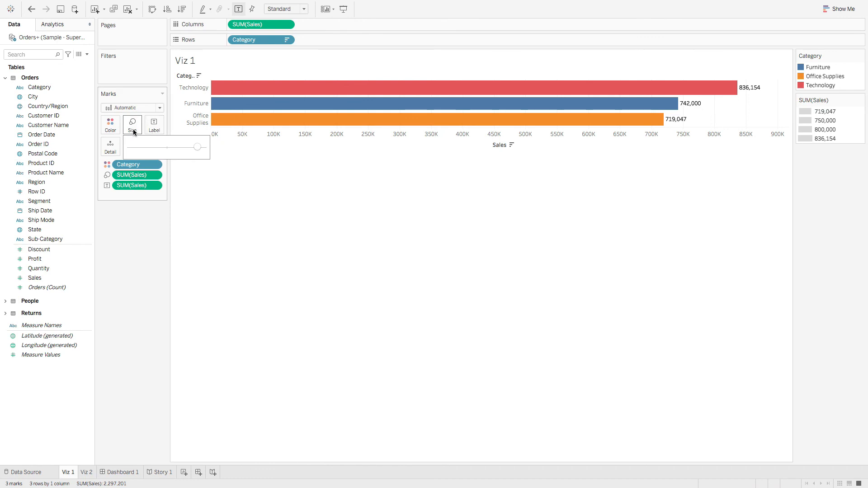
drag(196, 146, 183, 145)
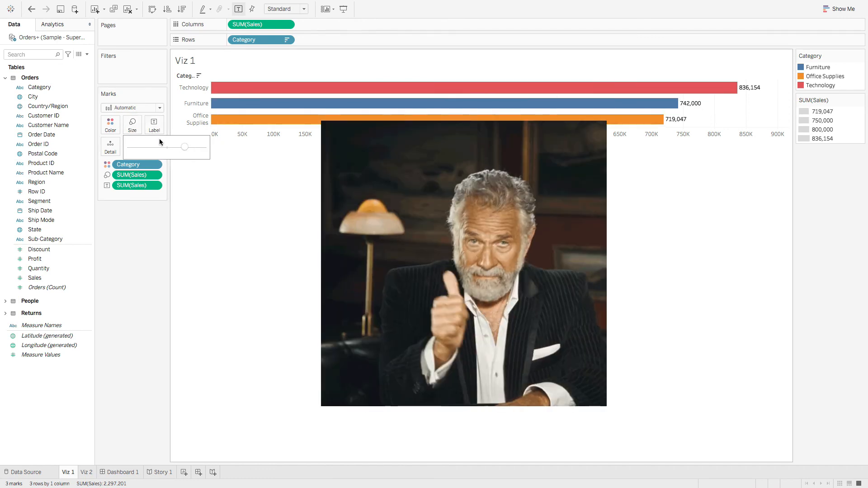
click(126, 251)
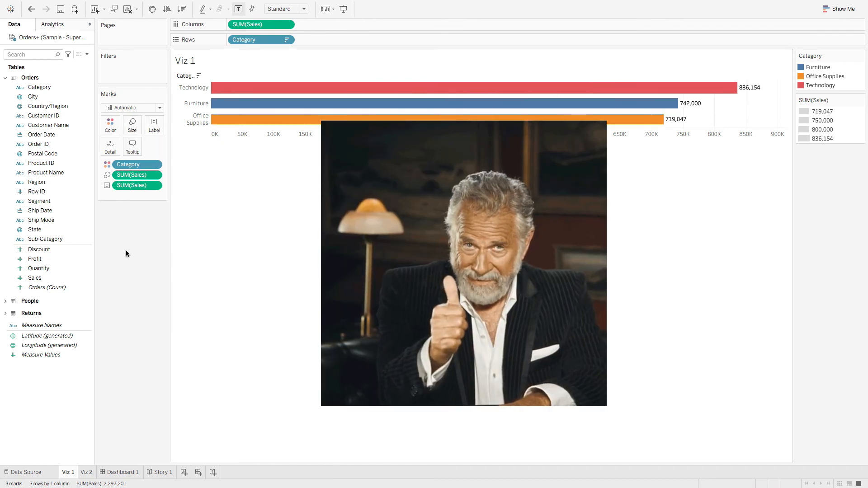